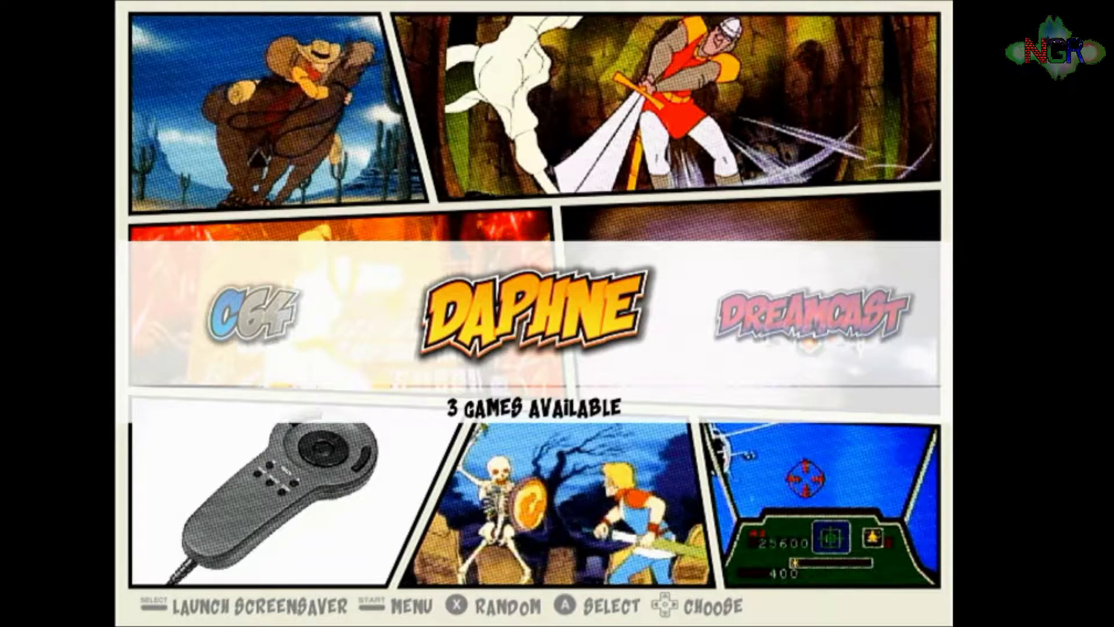
Step: Scroll the system carousel to RetroPie and open its tools menu
key(Right)
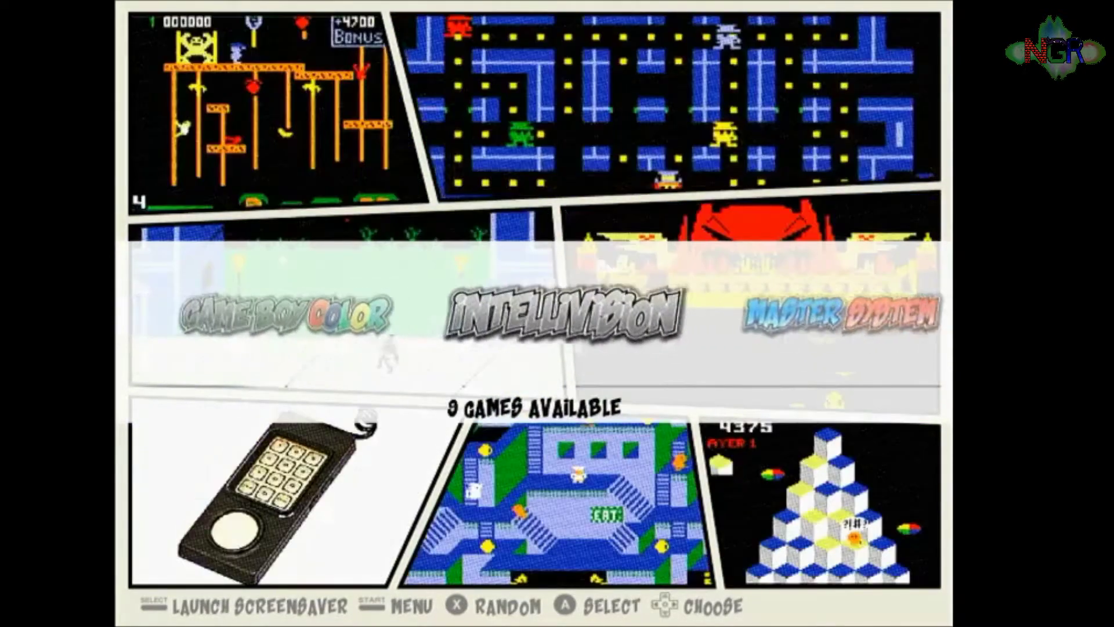
key(Right)
key(Right)
key(Right)
key(Right)
key(Right)
key(Right)
key(Right)
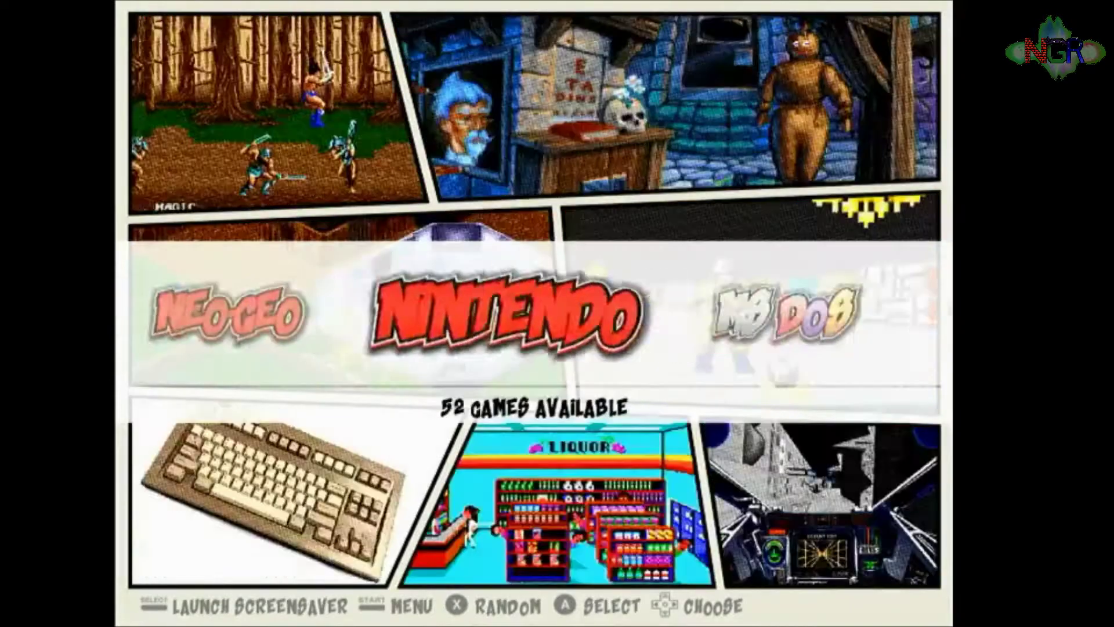
key(Right)
key(Right)
key(Right)
key(Right)
key(Right)
key(Right)
key(Right)
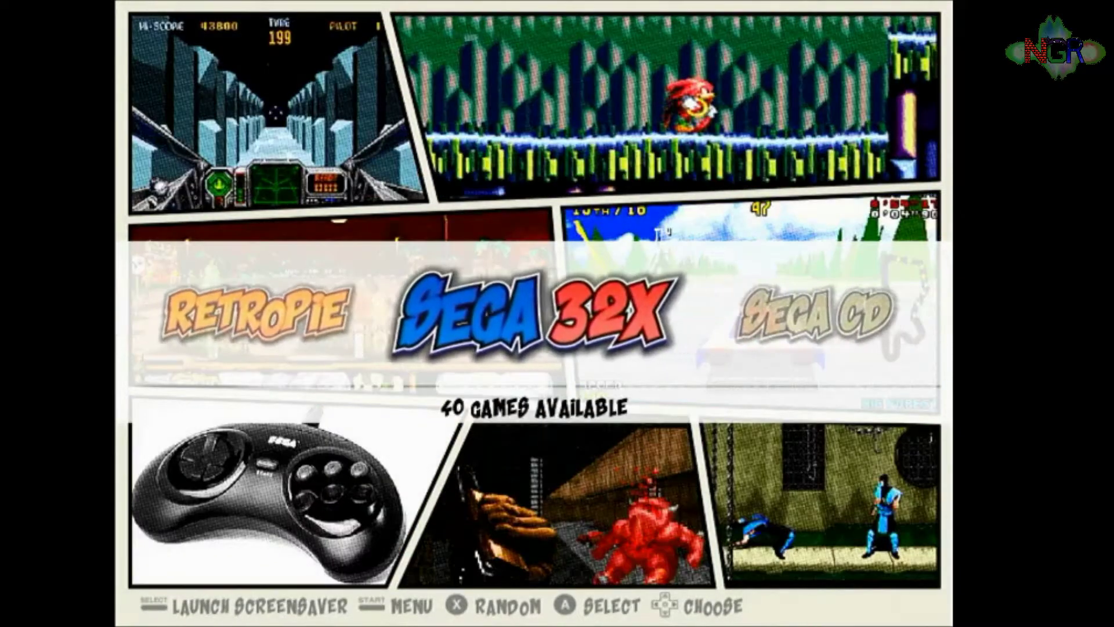
key(Left)
key(Return)
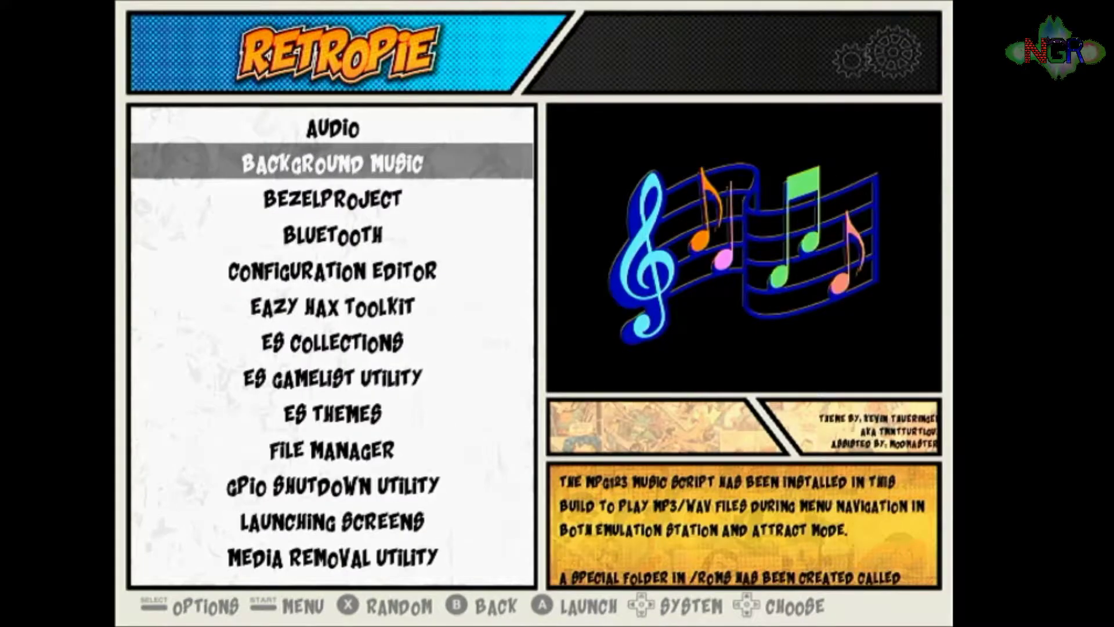
Step: Move down the RetroPie tools list to the RetroPie Setup entry
key(Down)
key(Down)
key(Down)
key(Down)
key(Down)
key(Down)
key(Down)
key(Down)
key(Down)
key(Down)
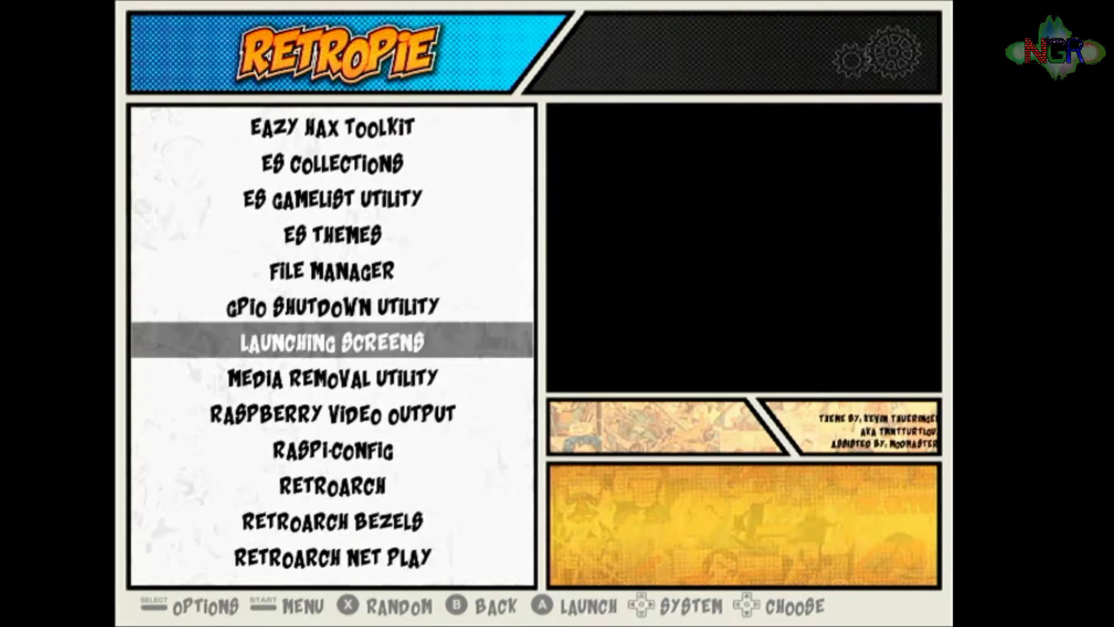
key(Down)
key(Down)
key(Down)
key(Down)
key(Down)
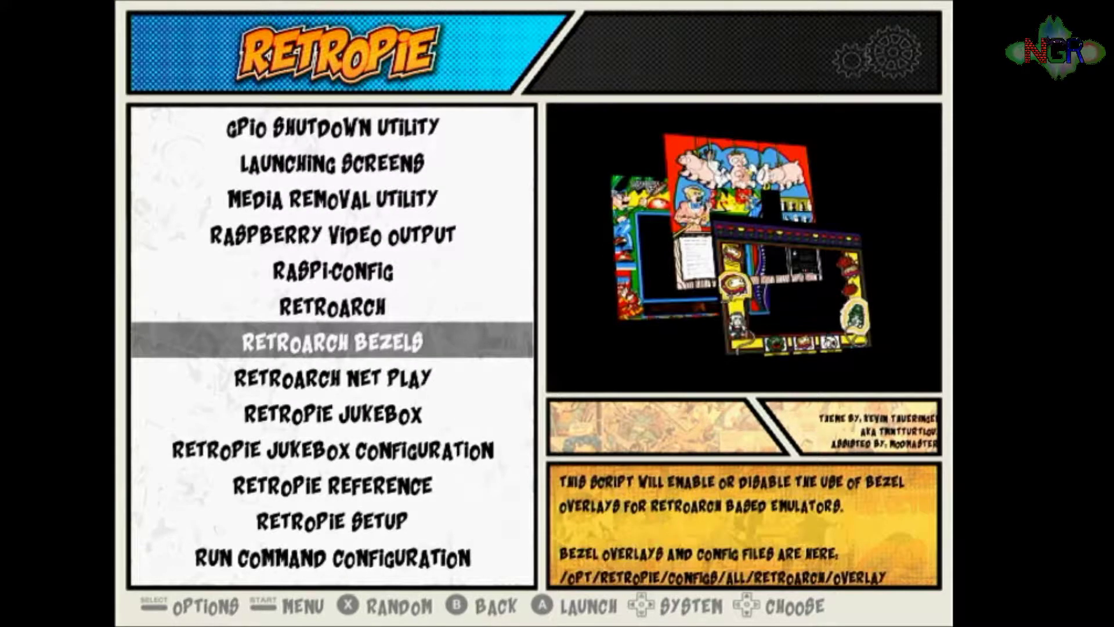
key(Up)
key(Down)
key(Down)
key(Down)
key(Down)
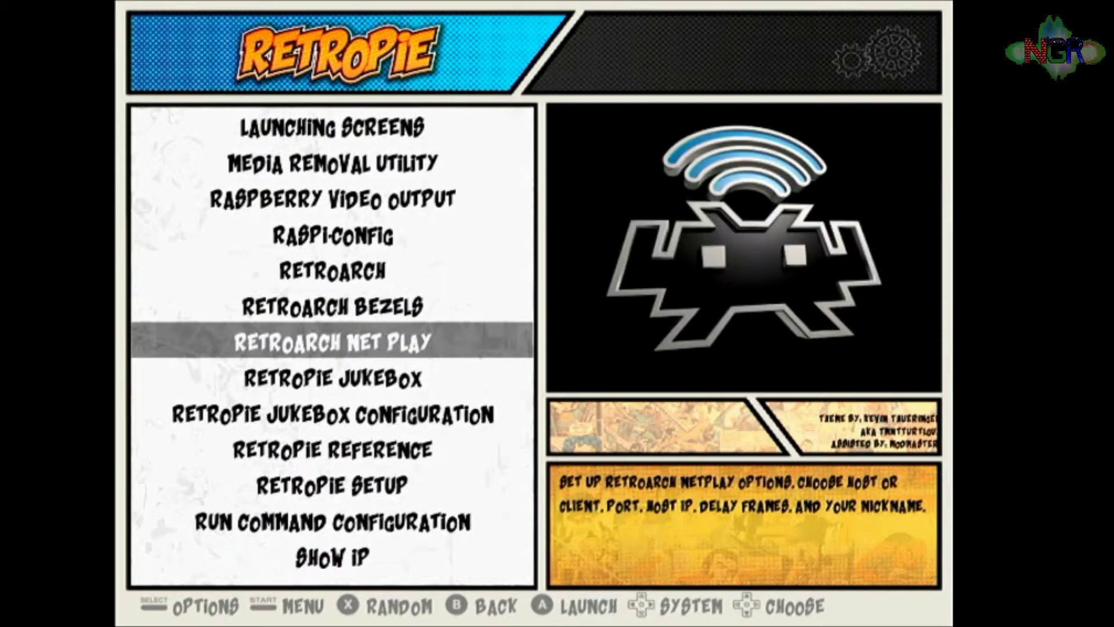
key(Down)
key(Down)
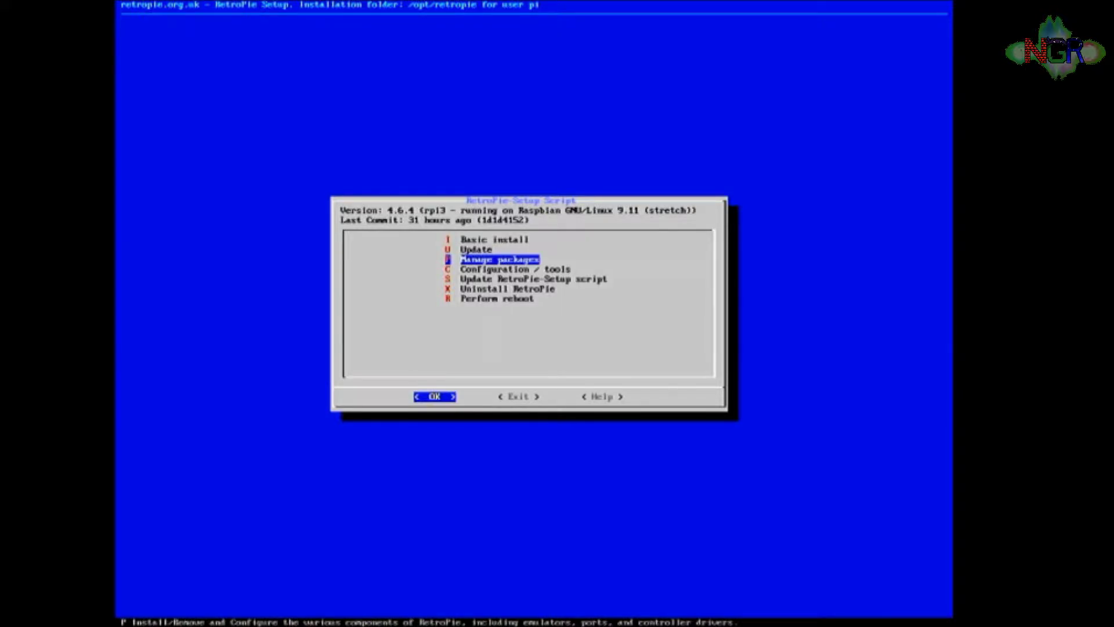
Step: Go through Manage packages into Manage optional packages and move down to 109 daphne
key(Return)
key(Down)
key(Down)
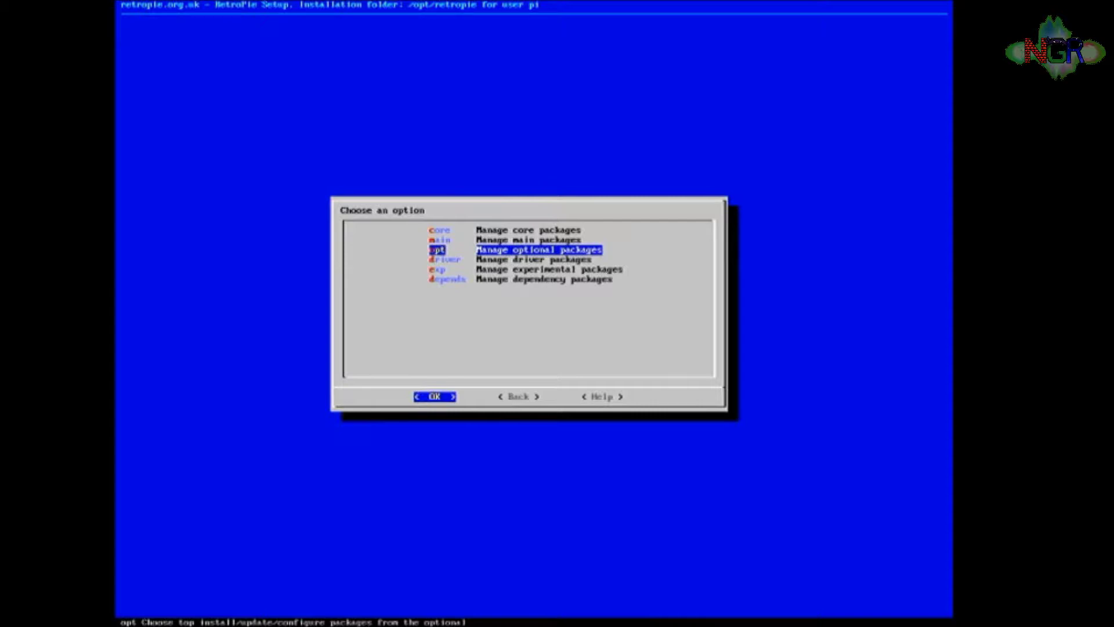
key(Return)
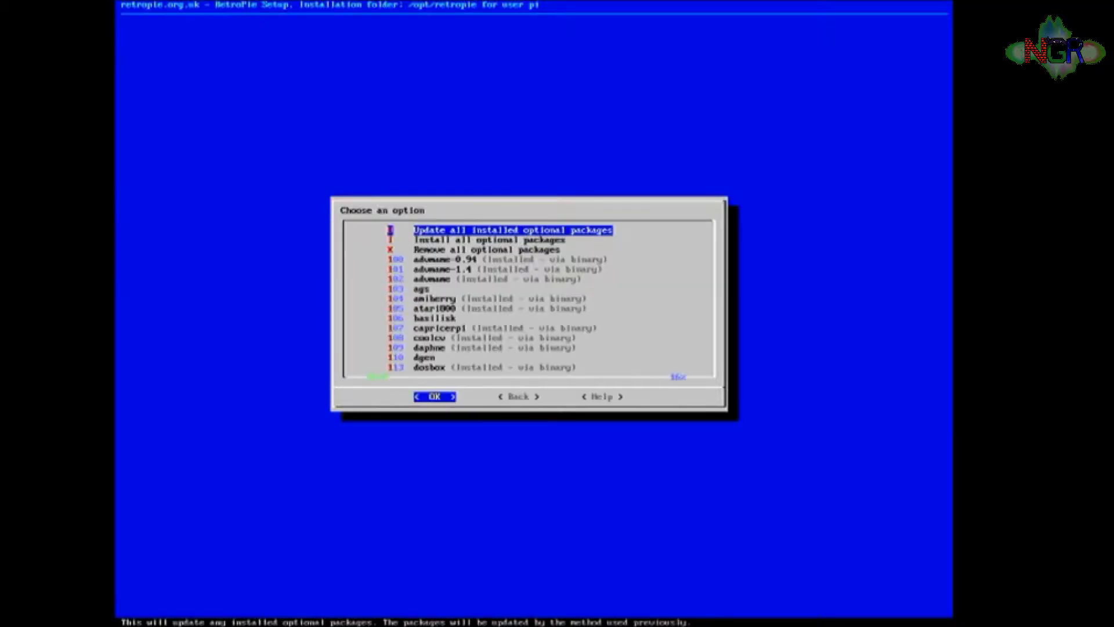
key(Down)
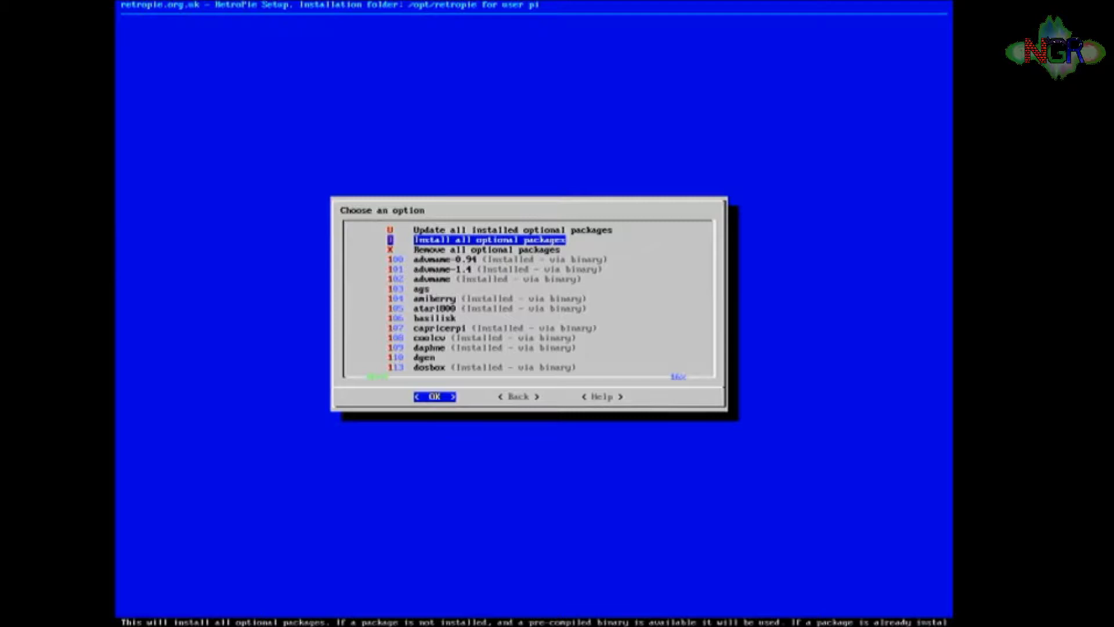
key(Down)
key(Down)
key(Down)
key(Down)
key(Down)
key(Down)
key(Down)
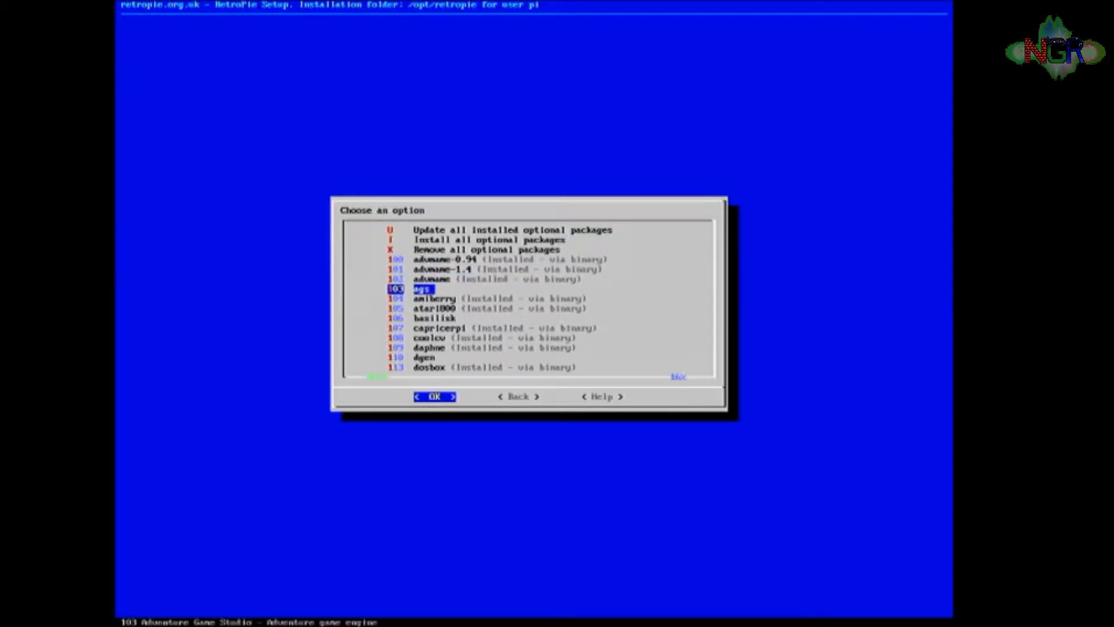
key(Down)
key(Down)
key(Down)
key(Down)
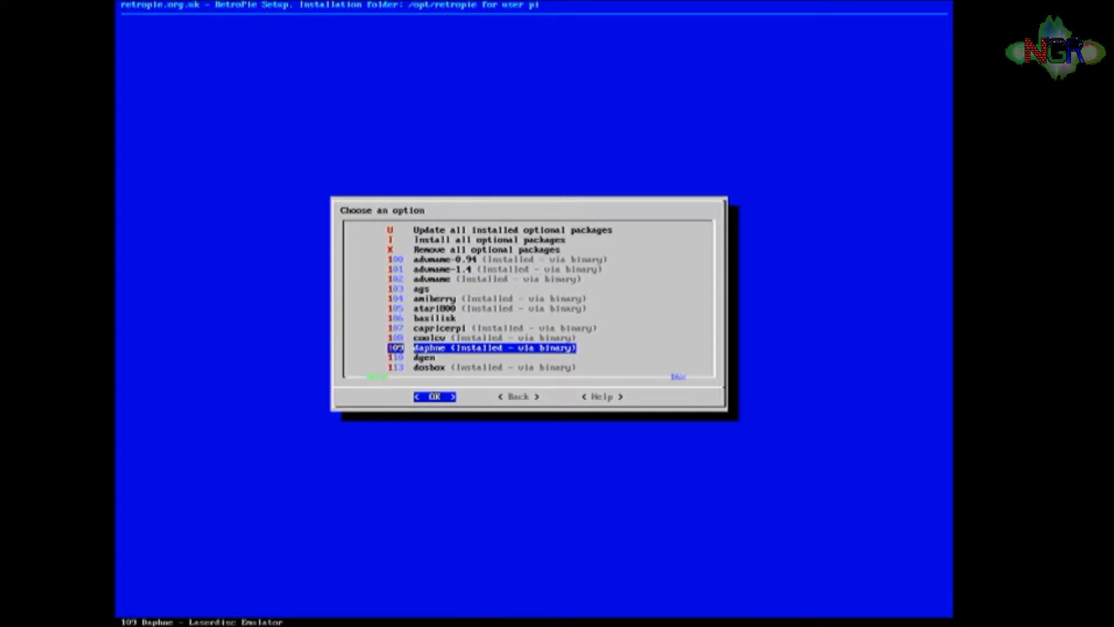
Step: Open daphne's package options and select Re-install from pre-built binary
key(Return)
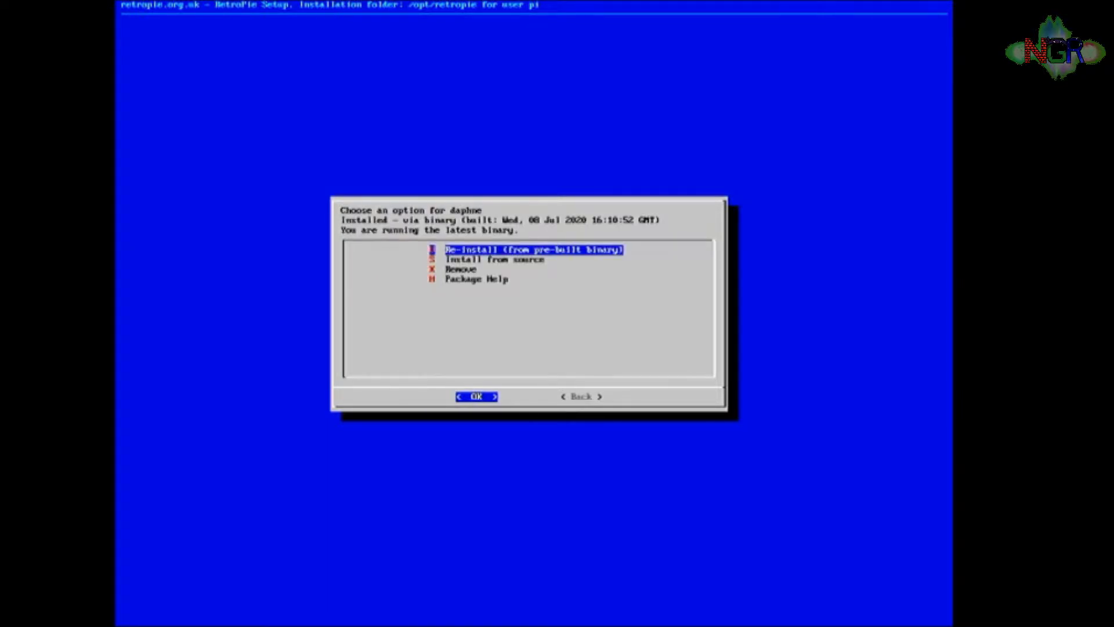
key(Down)
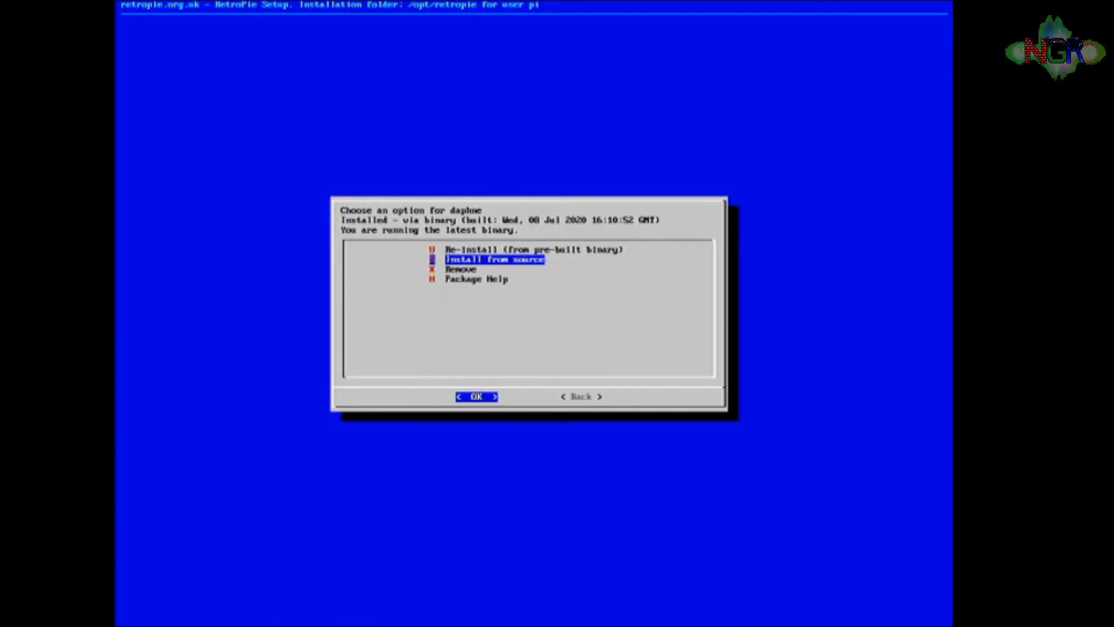
key(Up)
key(Down)
key(Up)
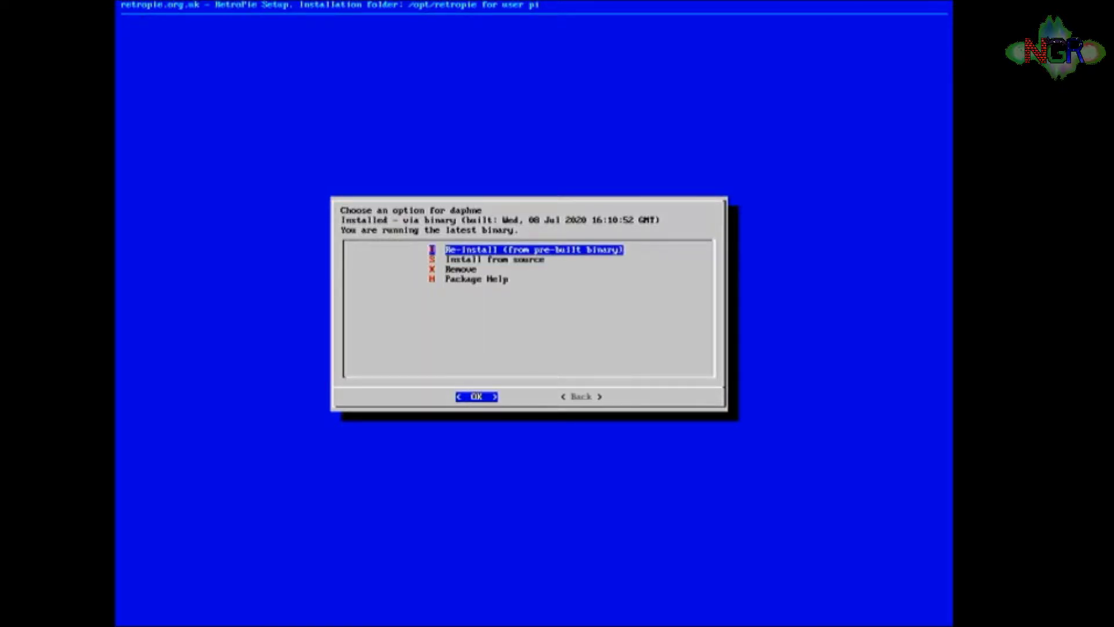
key(Down)
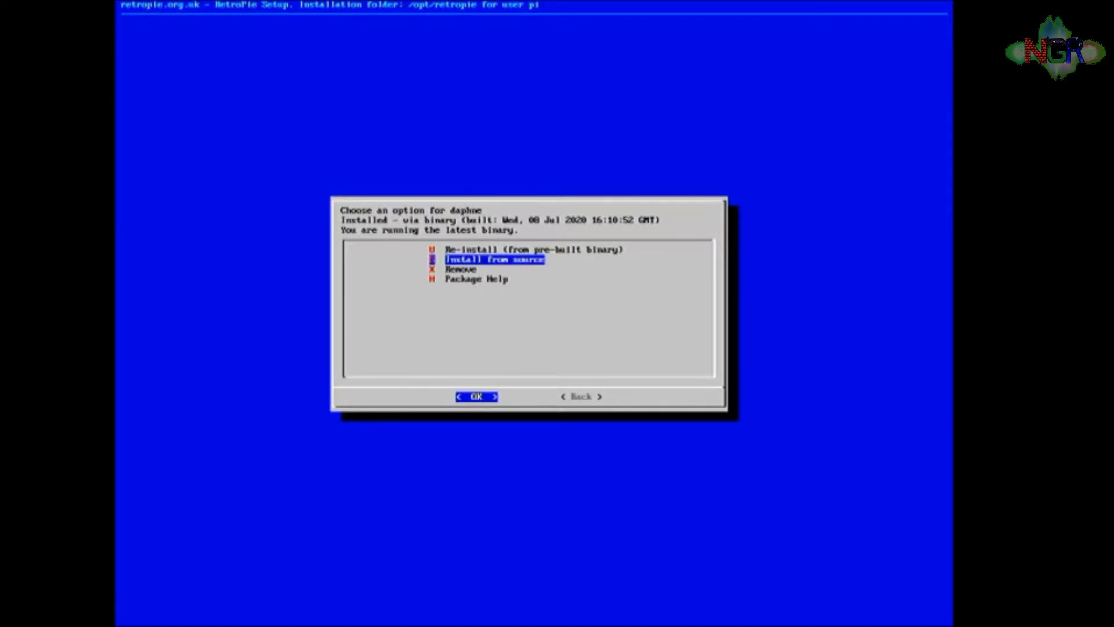
key(Up)
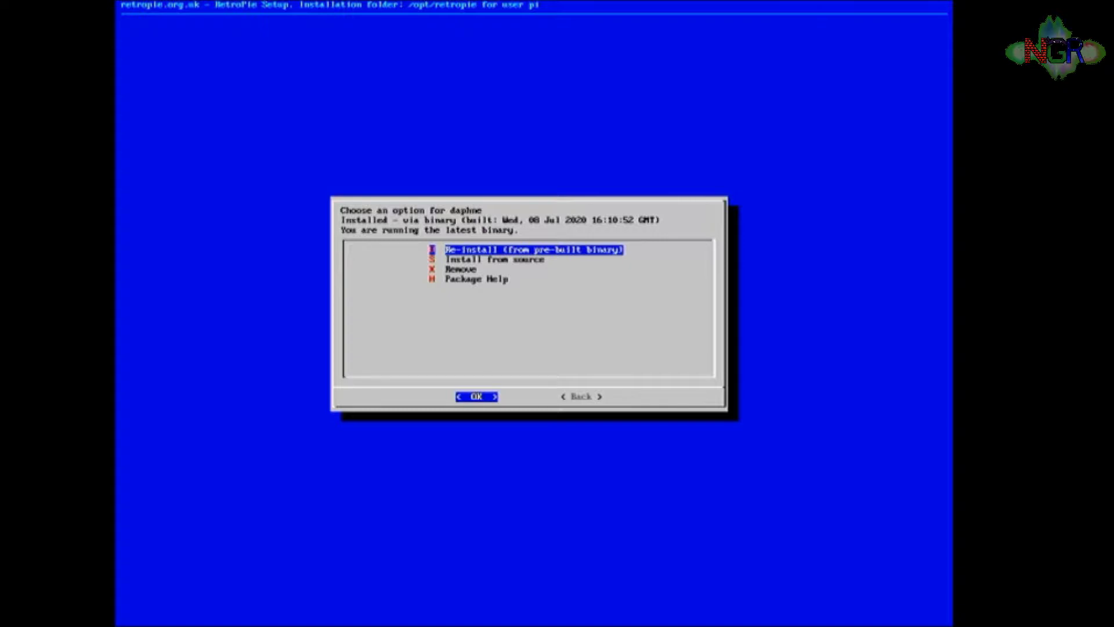
Step: Start the daphne reinstall, answer Yes, and move to Back once it finishes
key(Return)
key(Left)
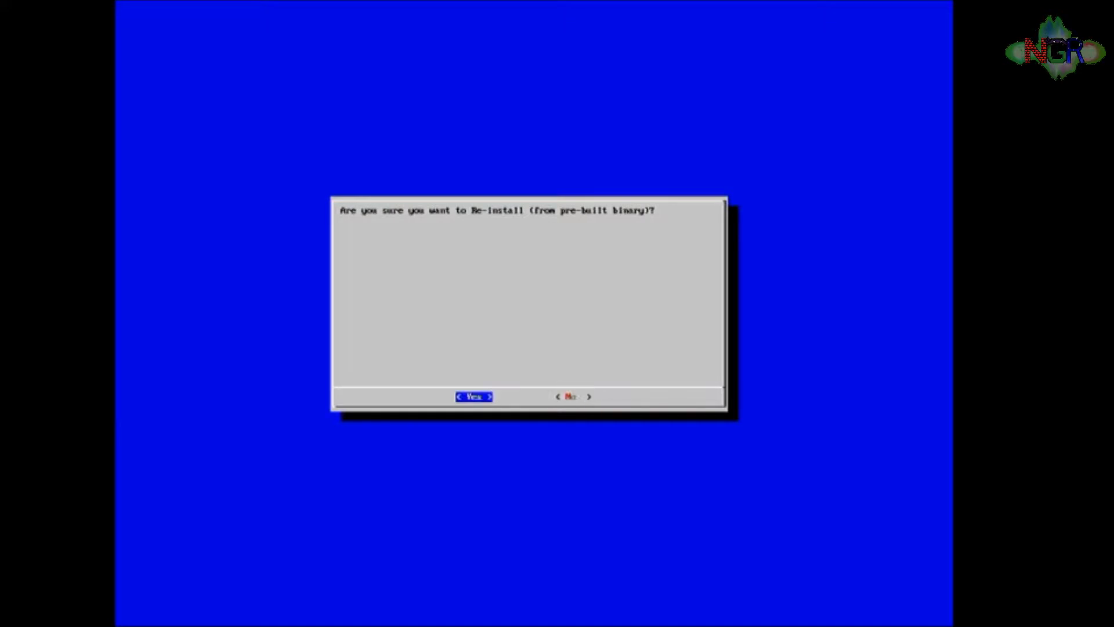
key(Return)
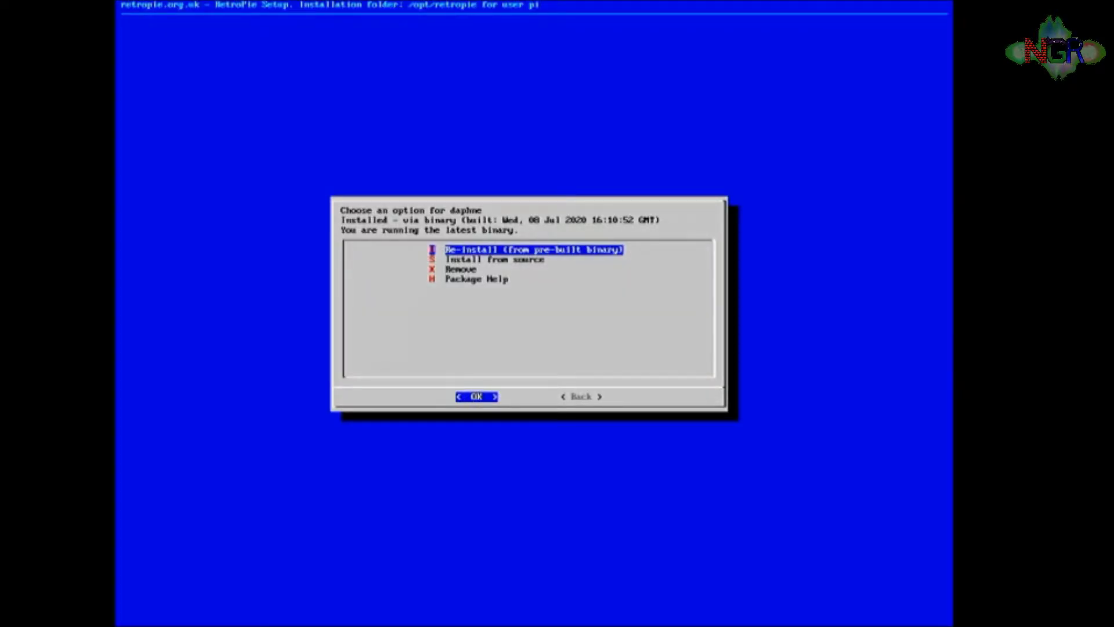
key(Right)
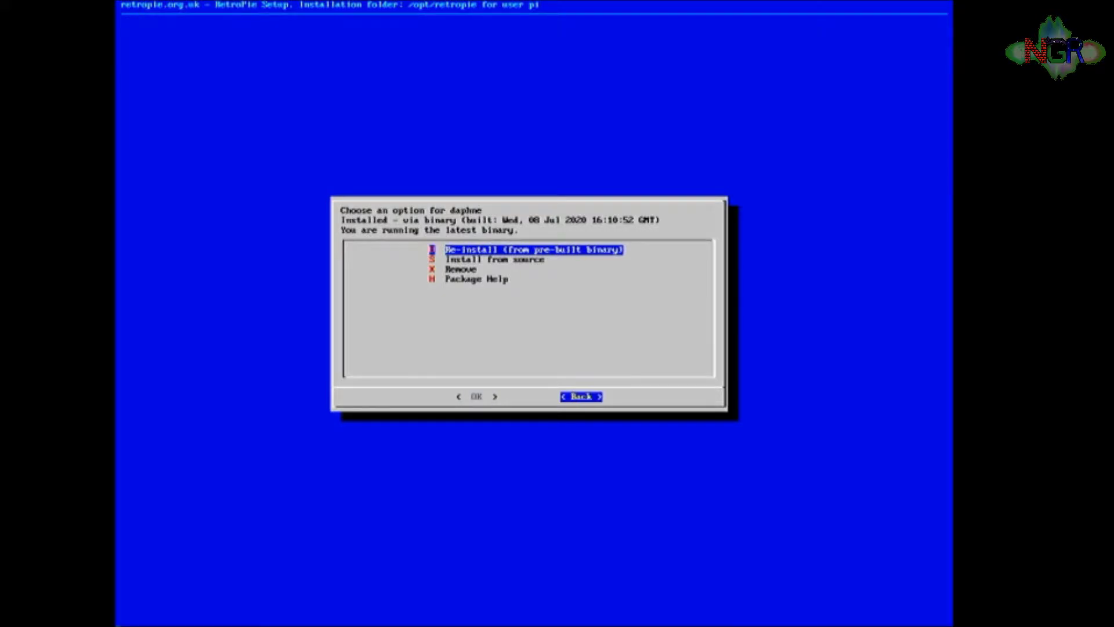
Step: Back out of the optional packages and Manage packages menus and exit RetroPie-Setup
key(Return)
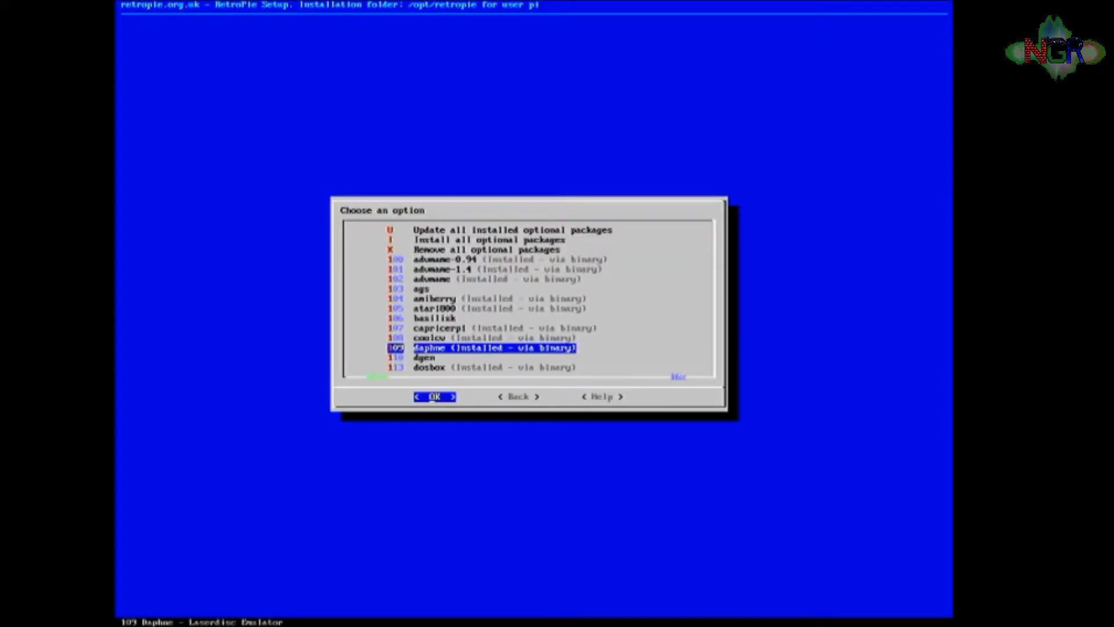
key(Right)
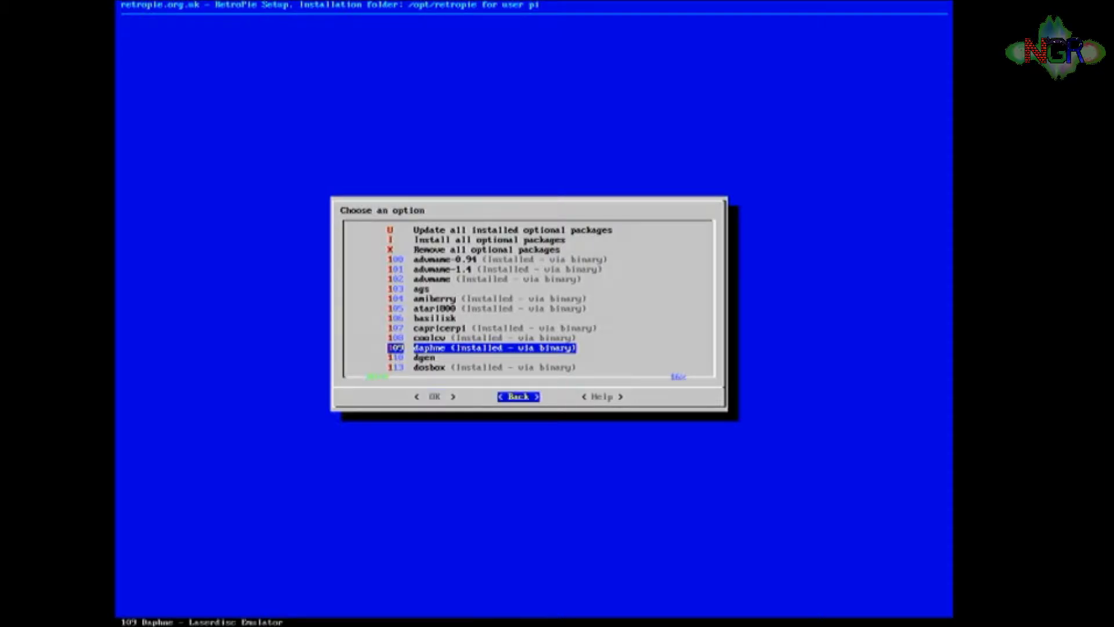
key(Return)
key(Right)
key(Return)
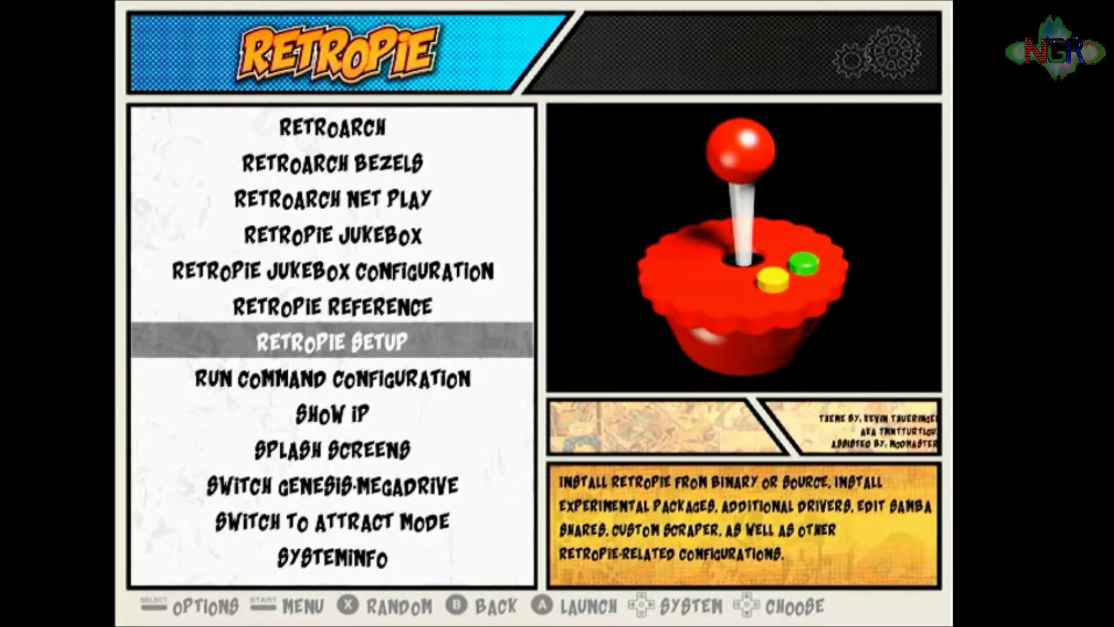
key(Escape)
Step: Cycle the systems carousel until Daphne is centred
key(Right)
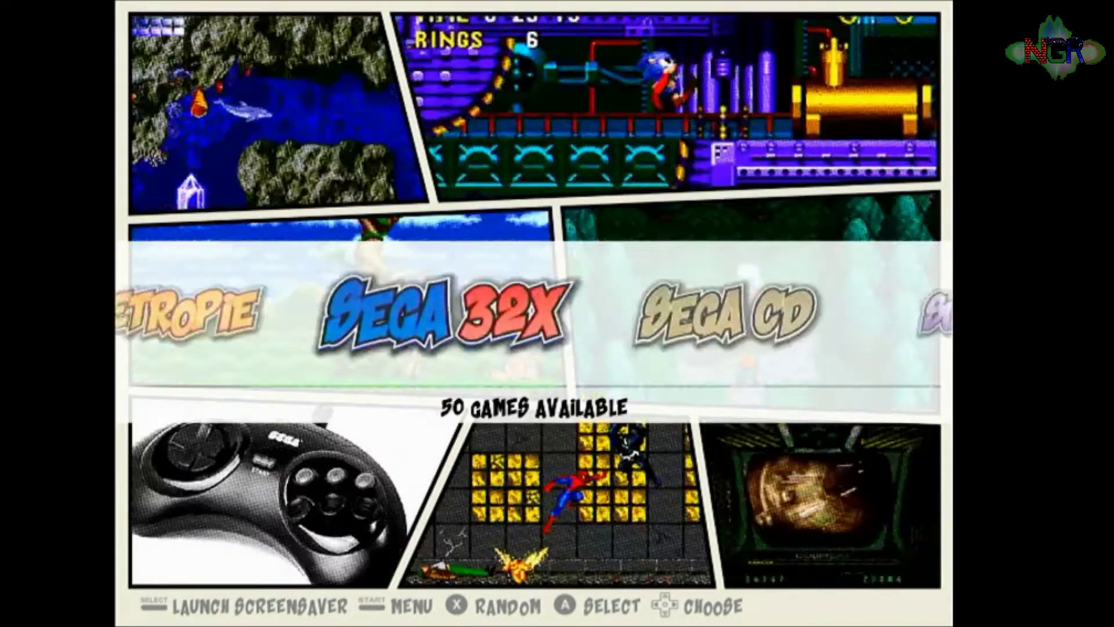
key(Right)
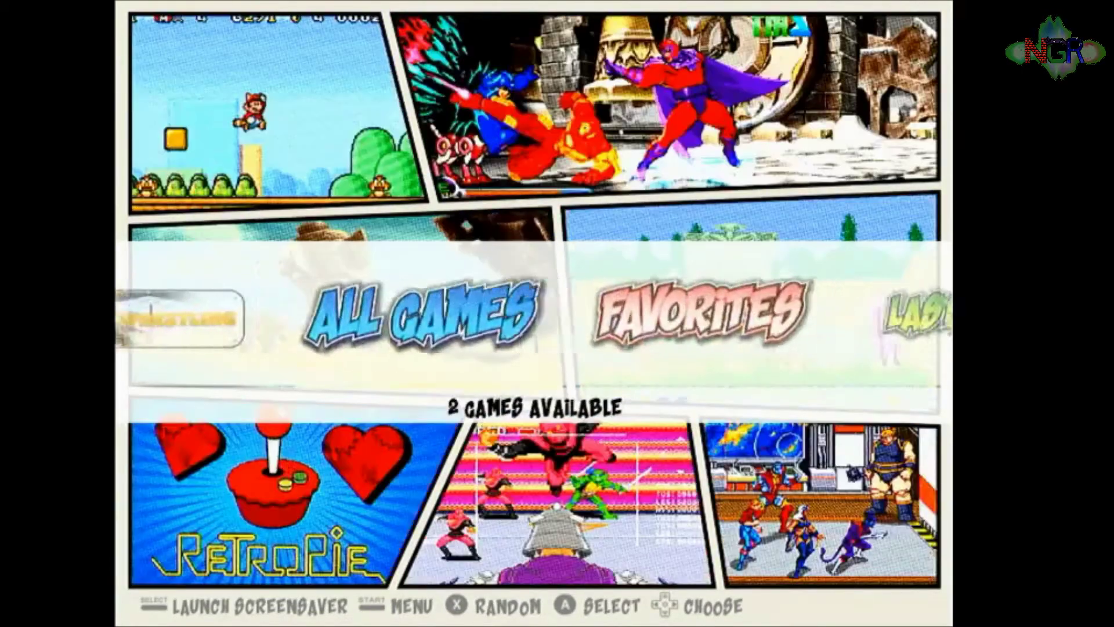
key(Right)
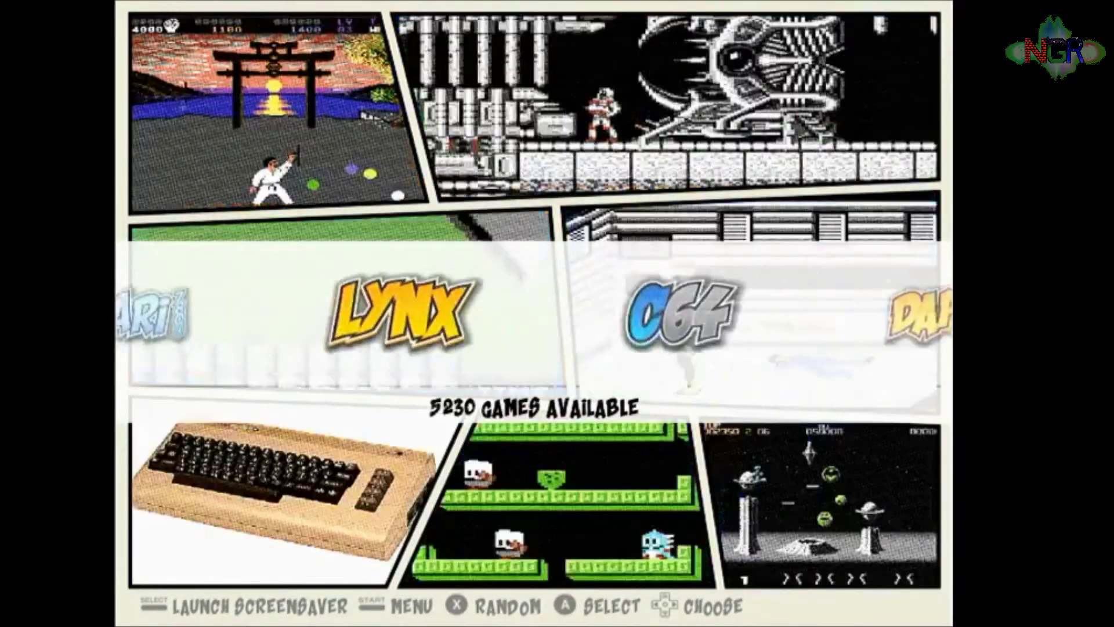
key(Left)
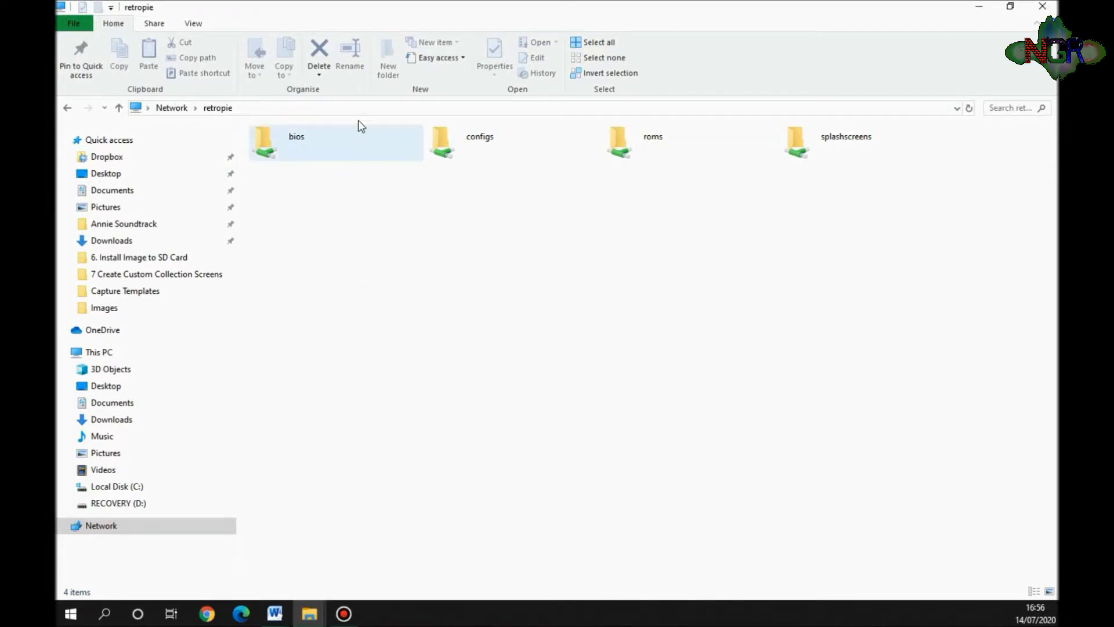
Step: Restore the Explorer window to a smaller size on the left half of the screen
click(406, 107)
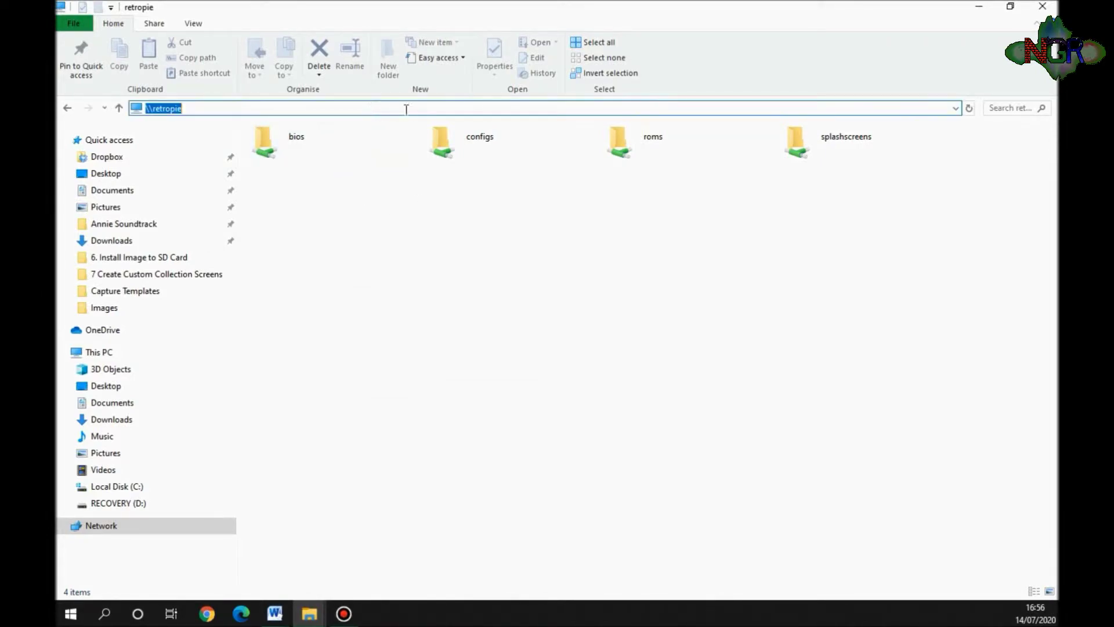
click(592, 344)
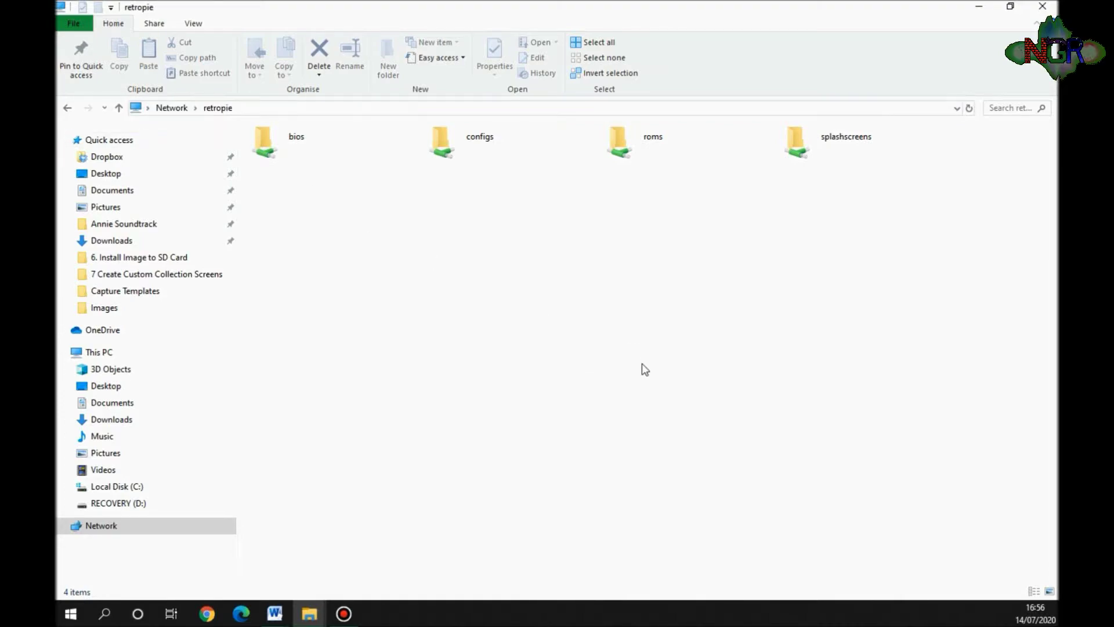
double_click(664, 9)
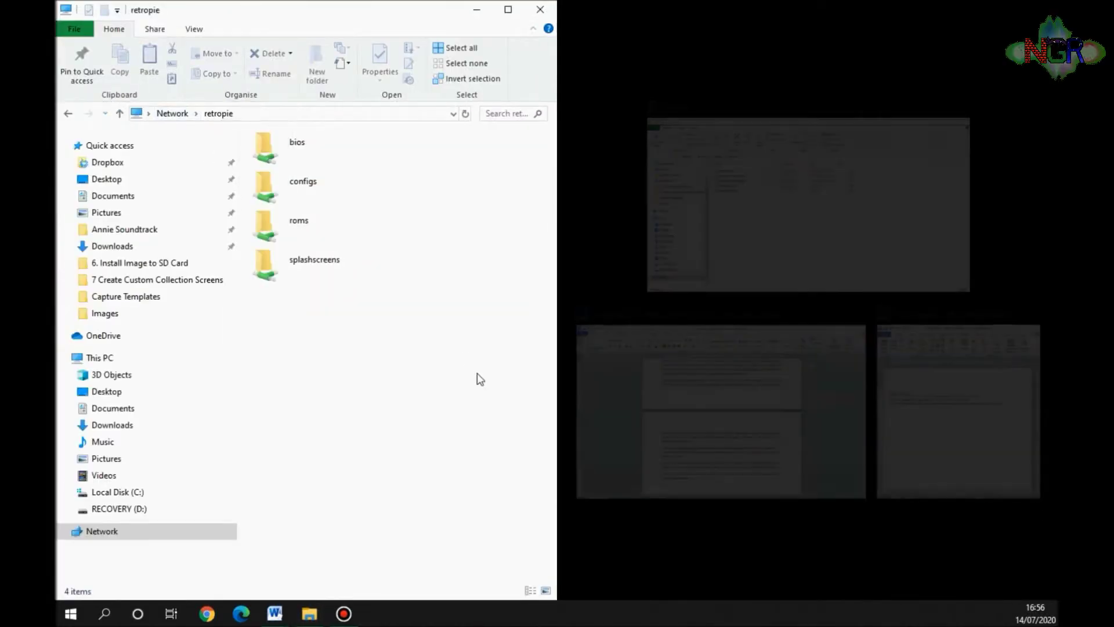
click(477, 378)
Step: Open the configs folder and then its daphne subfolder
double_click(307, 192)
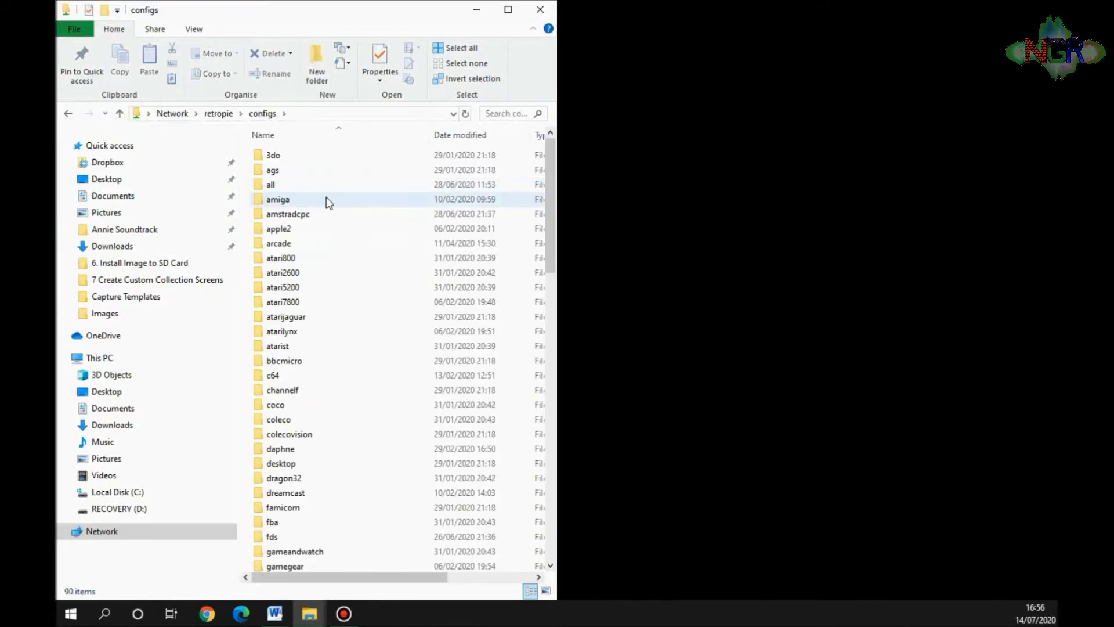
scroll(326, 197, down, 1)
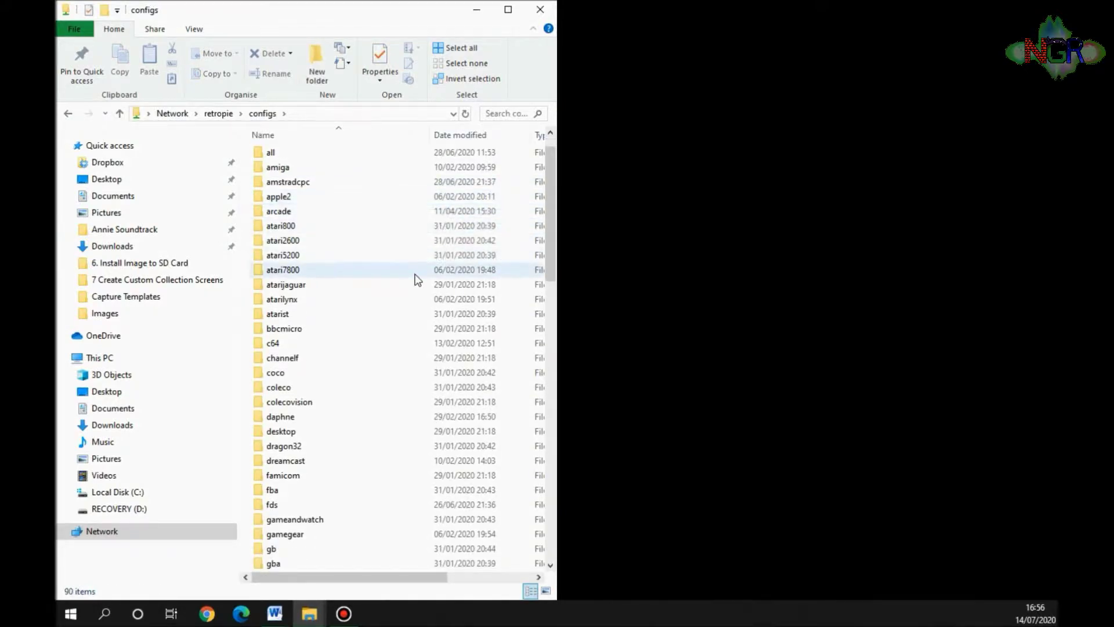
double_click(326, 419)
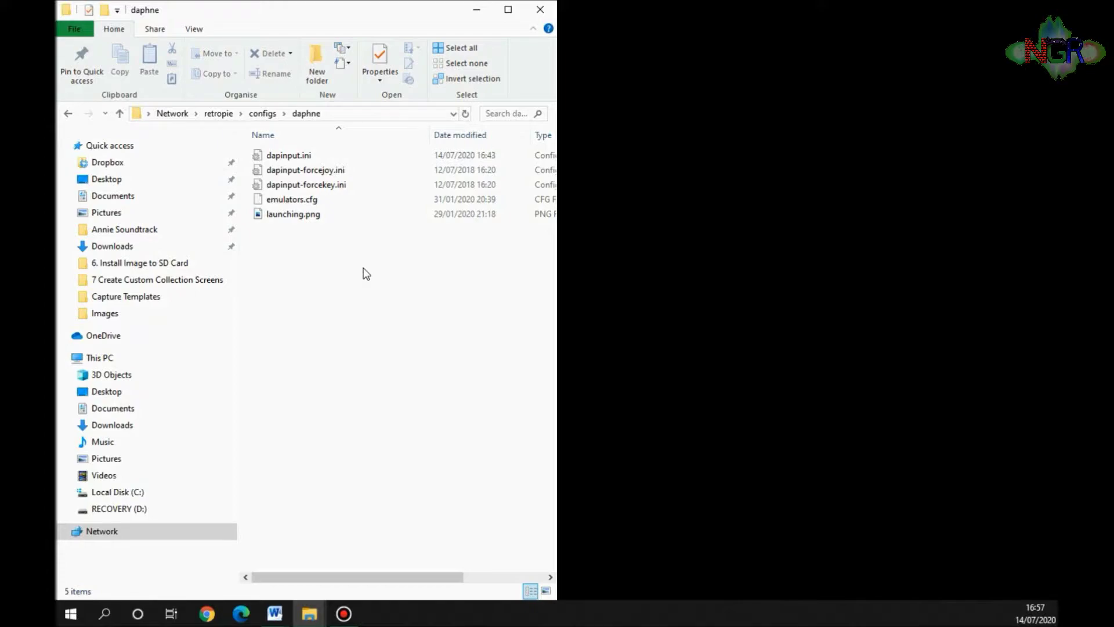
Step: Open dapinput.ini with Notepad++ and place the editor on the right beside the folder listing
click(306, 155)
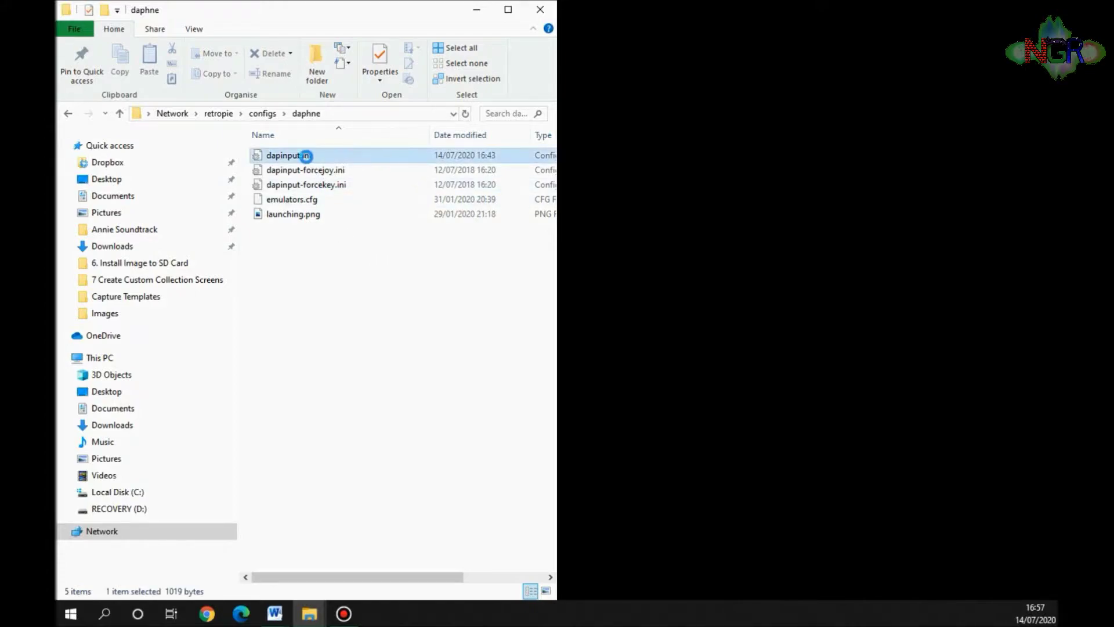
right_click(306, 156)
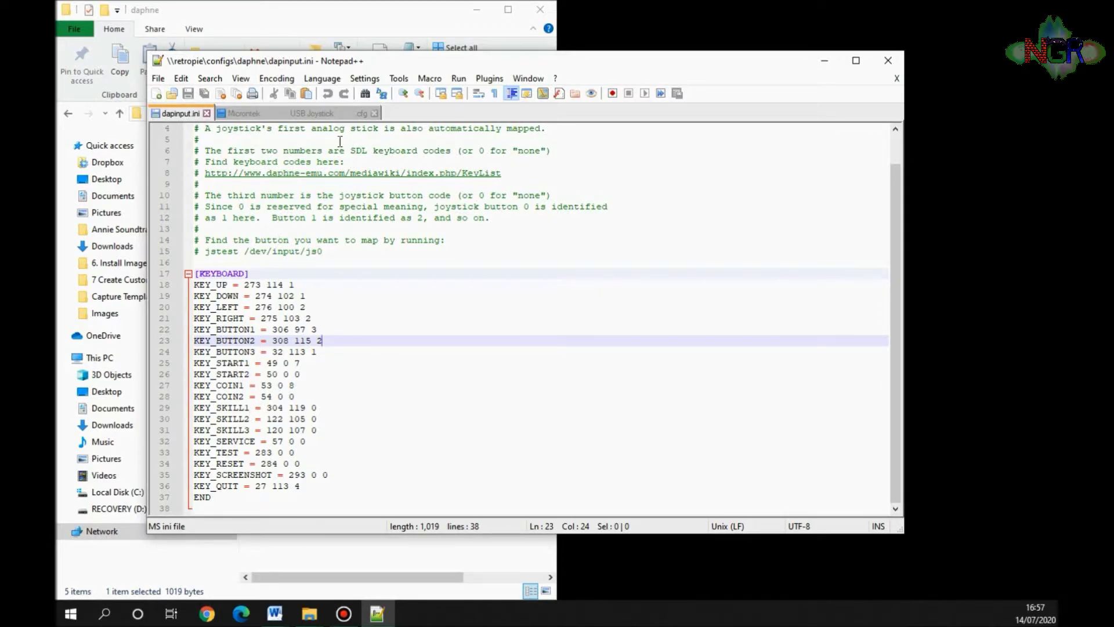
drag(425, 62, 861, 38)
click(426, 322)
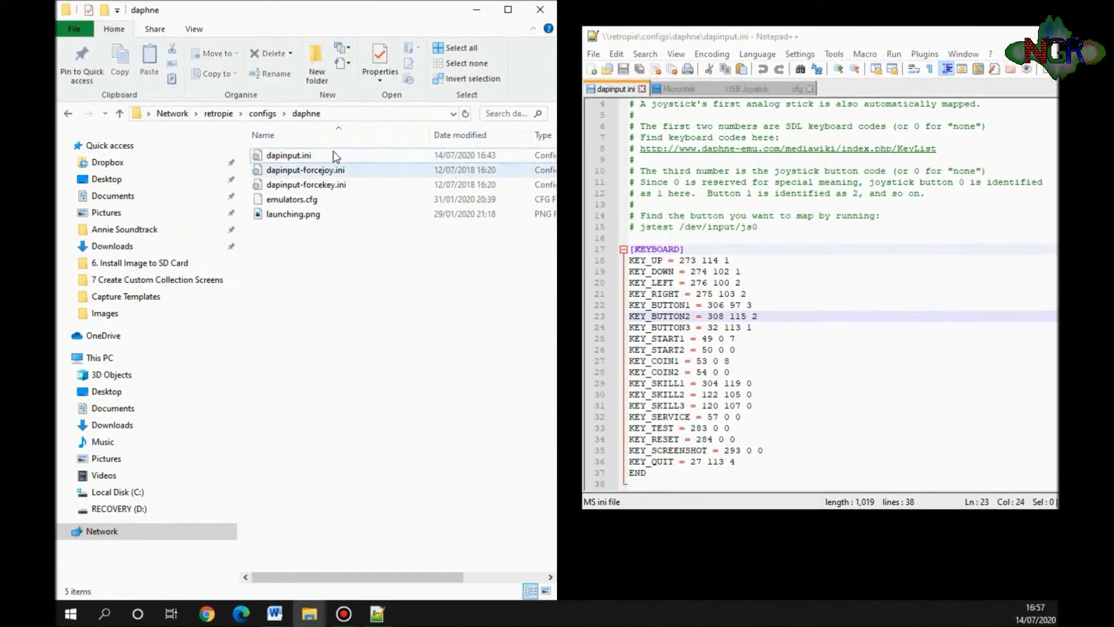
Step: Open the Microntek USB Joystick .cfg from configs\all\retroarch-joypads in Notepad++, maximized
click(68, 114)
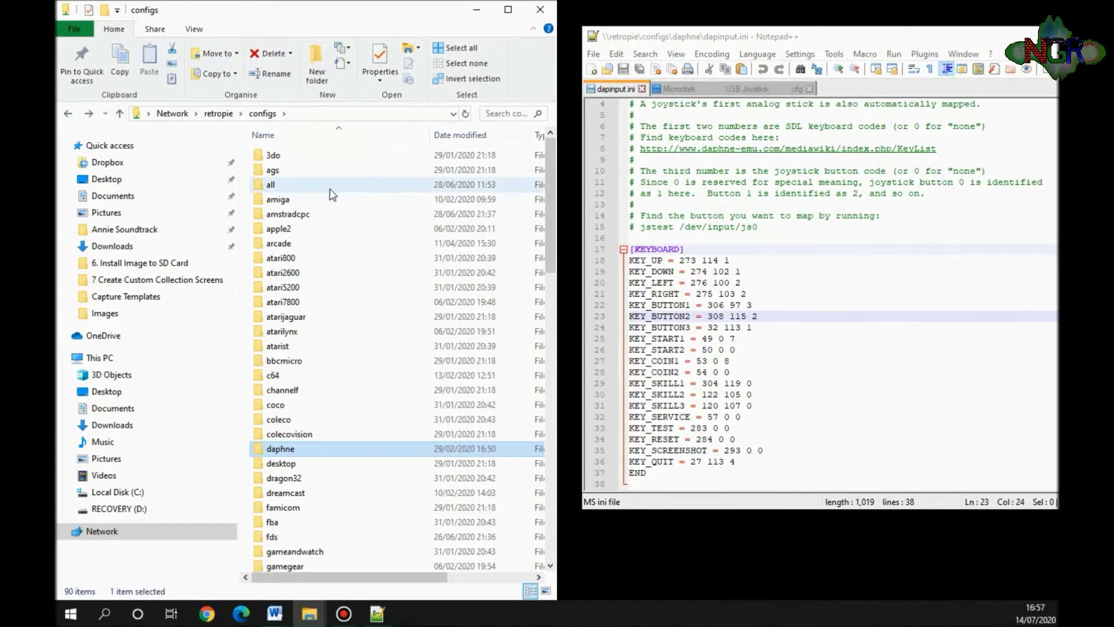
click(285, 181)
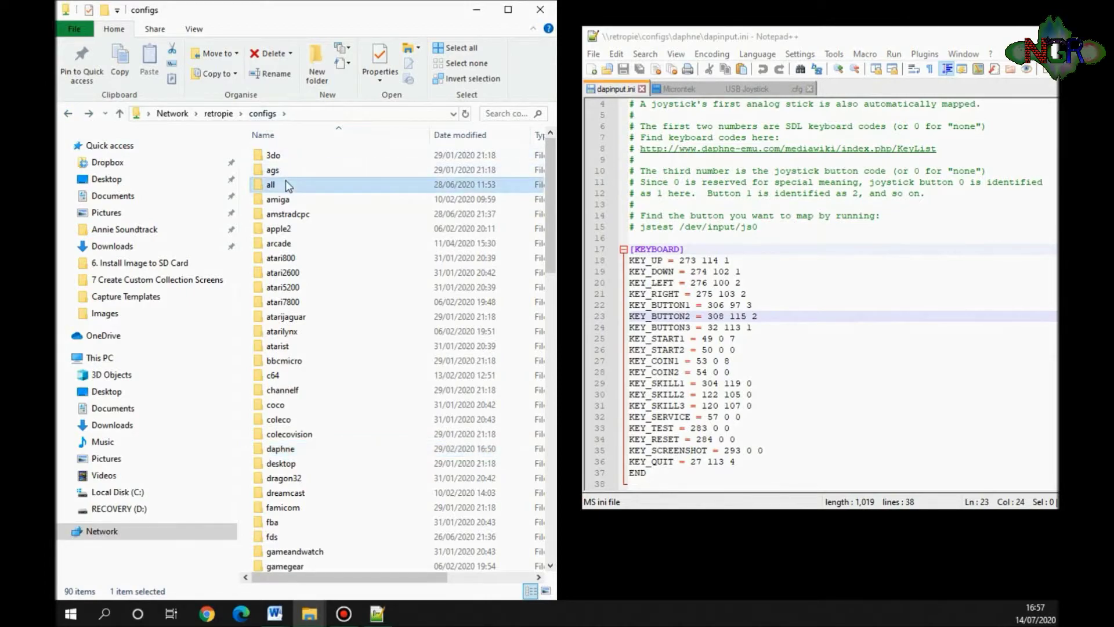
double_click(286, 181)
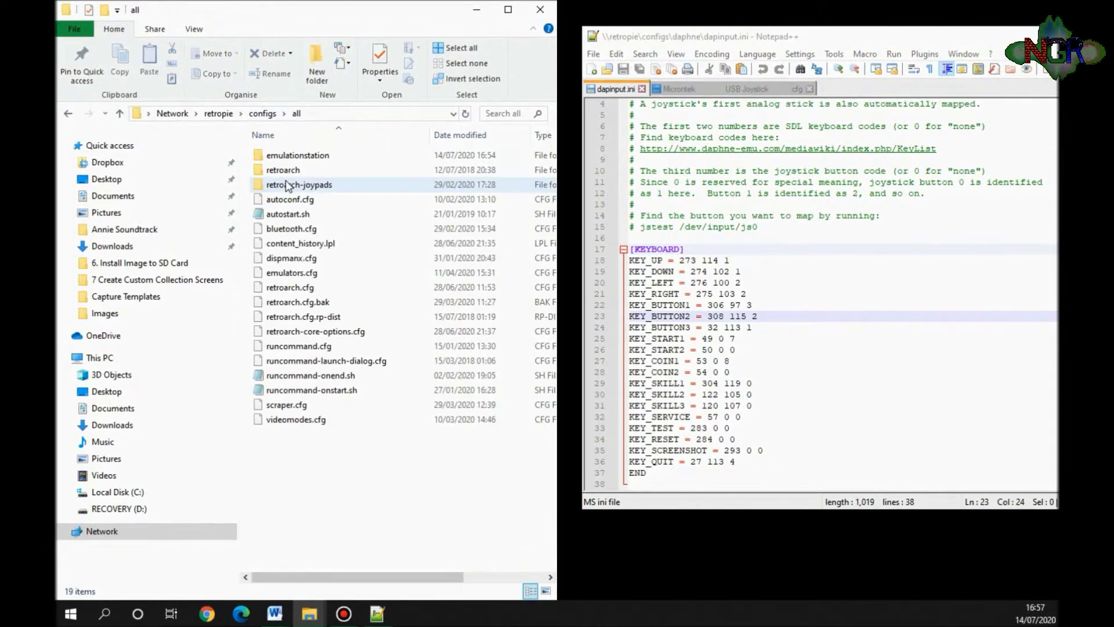
double_click(350, 185)
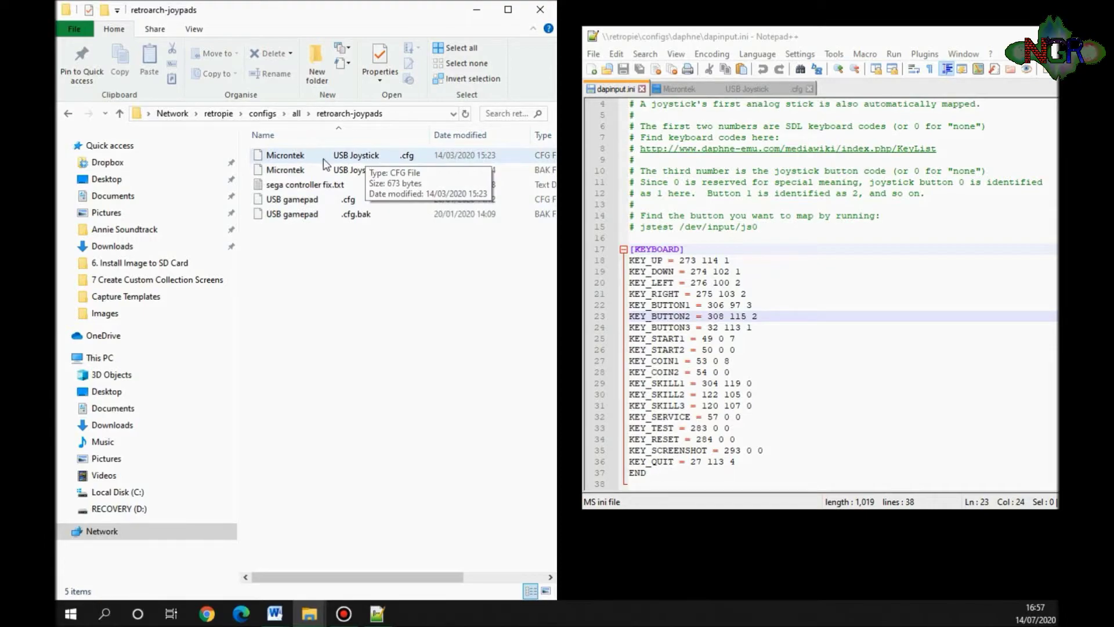
right_click(365, 156)
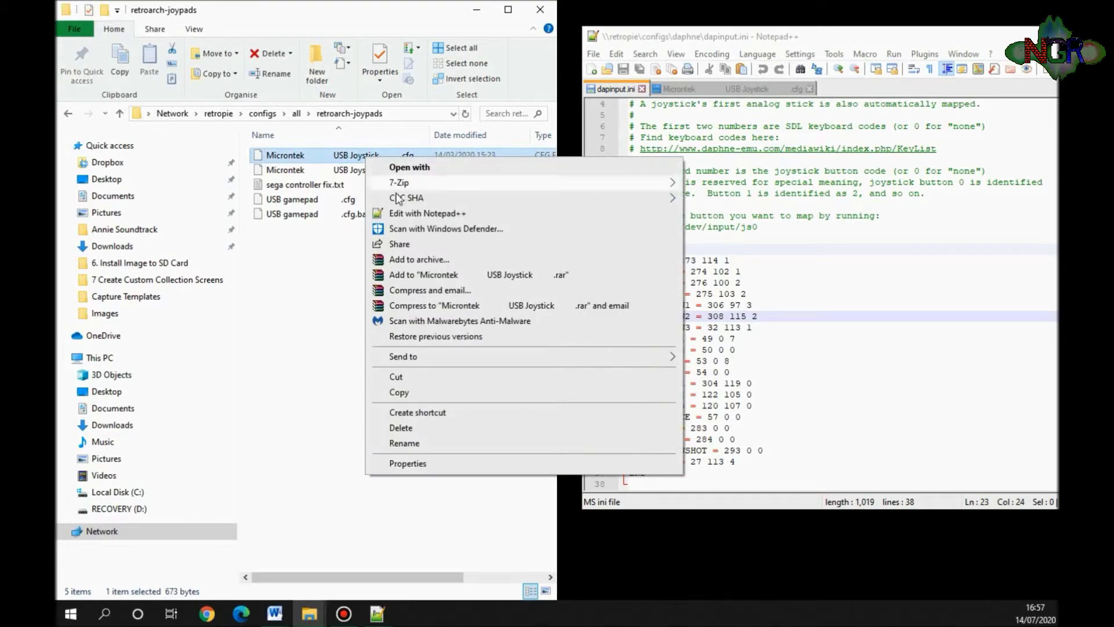
click(400, 212)
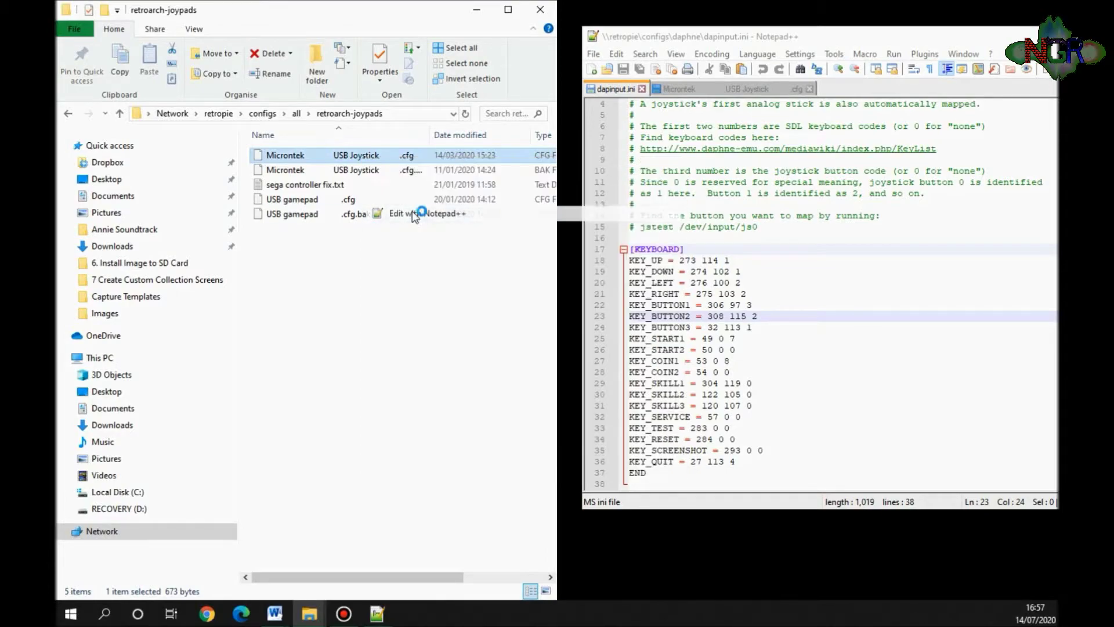
double_click(735, 38)
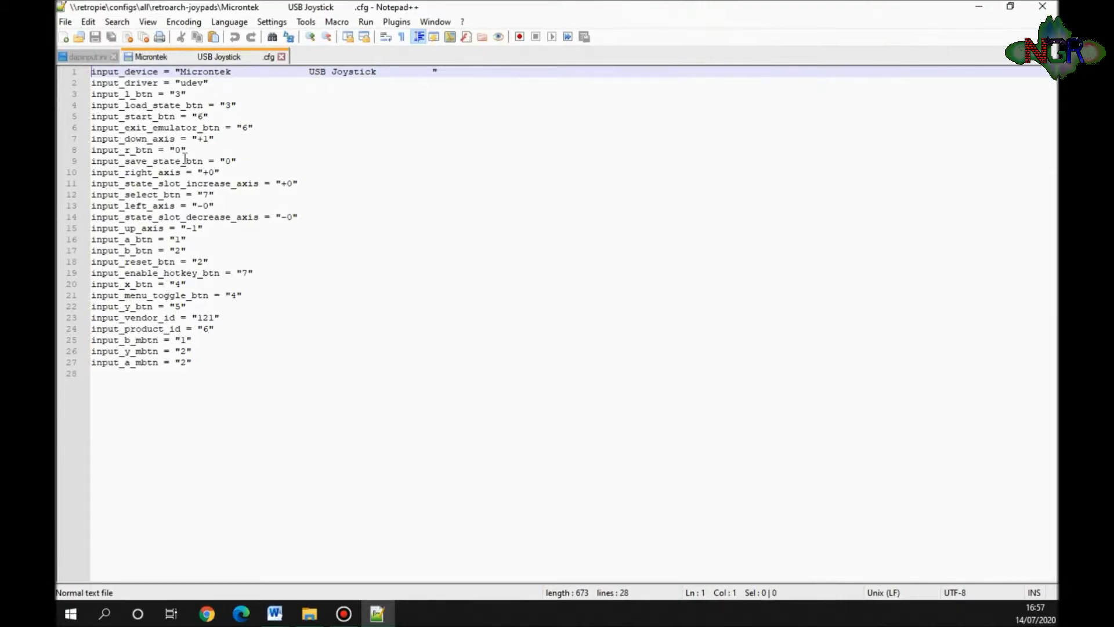
Step: Switch back to dapinput.ini and check that KEY_BUTTON1 = 306 97 3 uses joystick button 3
click(88, 58)
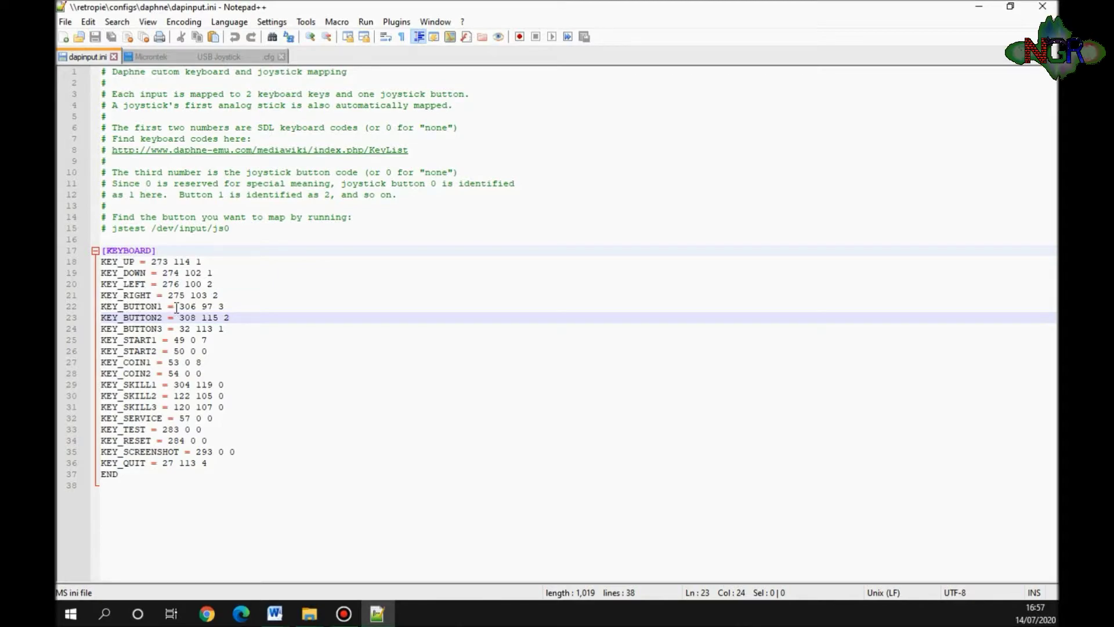
drag(176, 308, 211, 307)
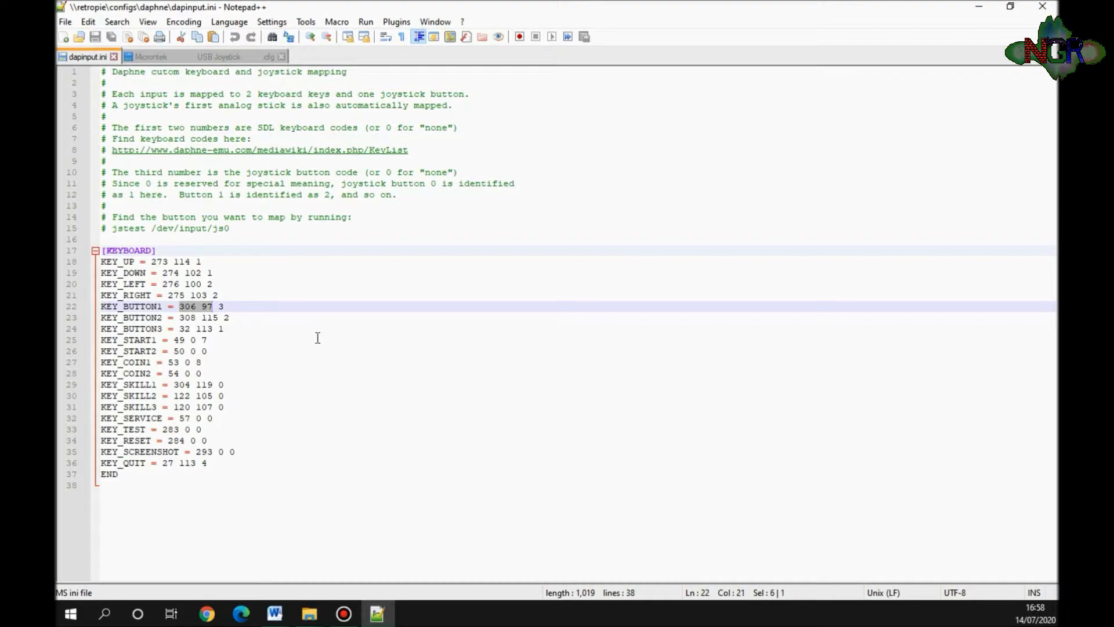
click(225, 307)
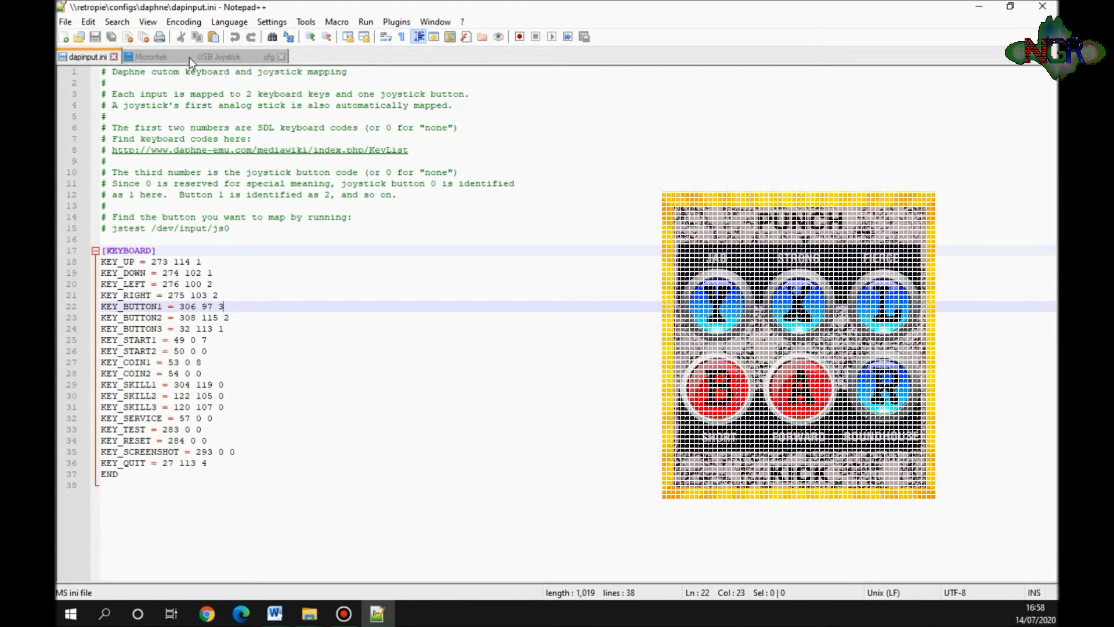
click(189, 56)
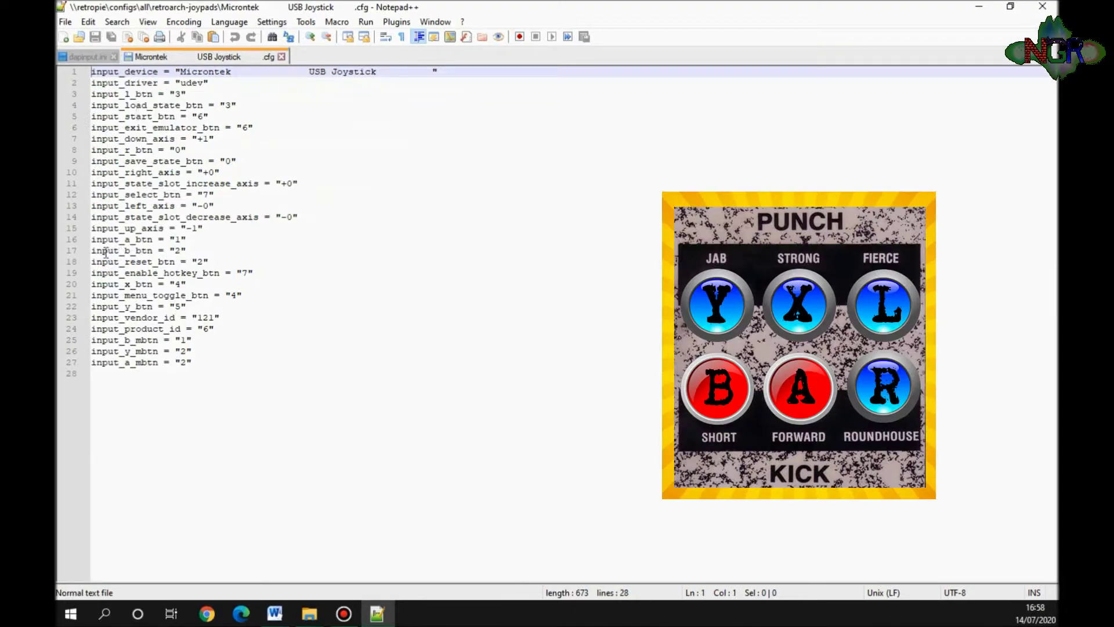
click(182, 251)
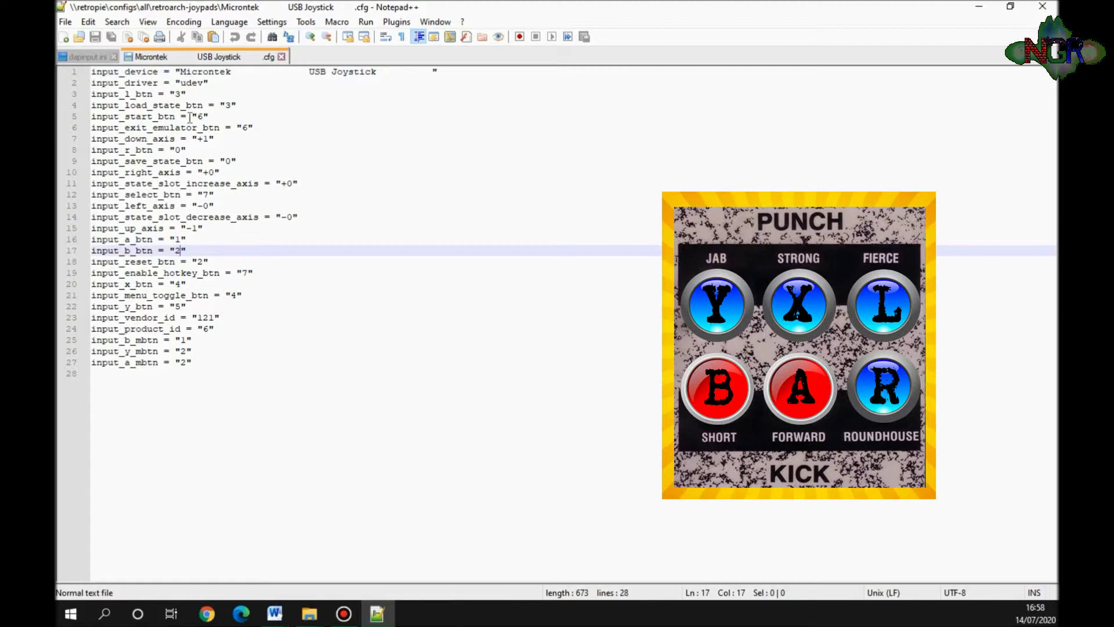
click(87, 56)
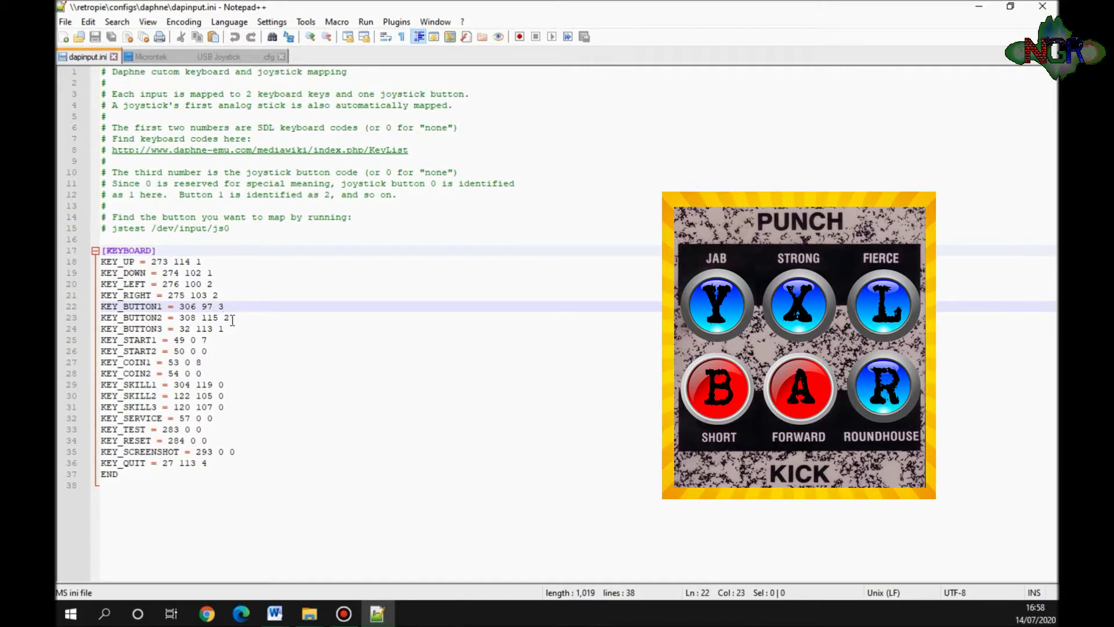
click(192, 61)
click(183, 240)
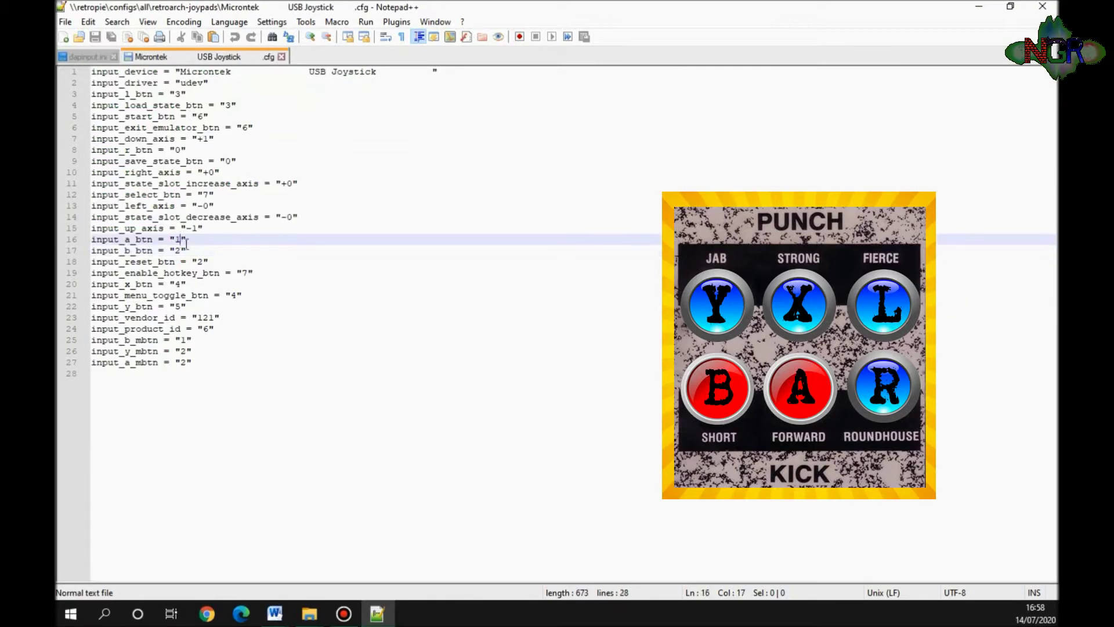
click(88, 56)
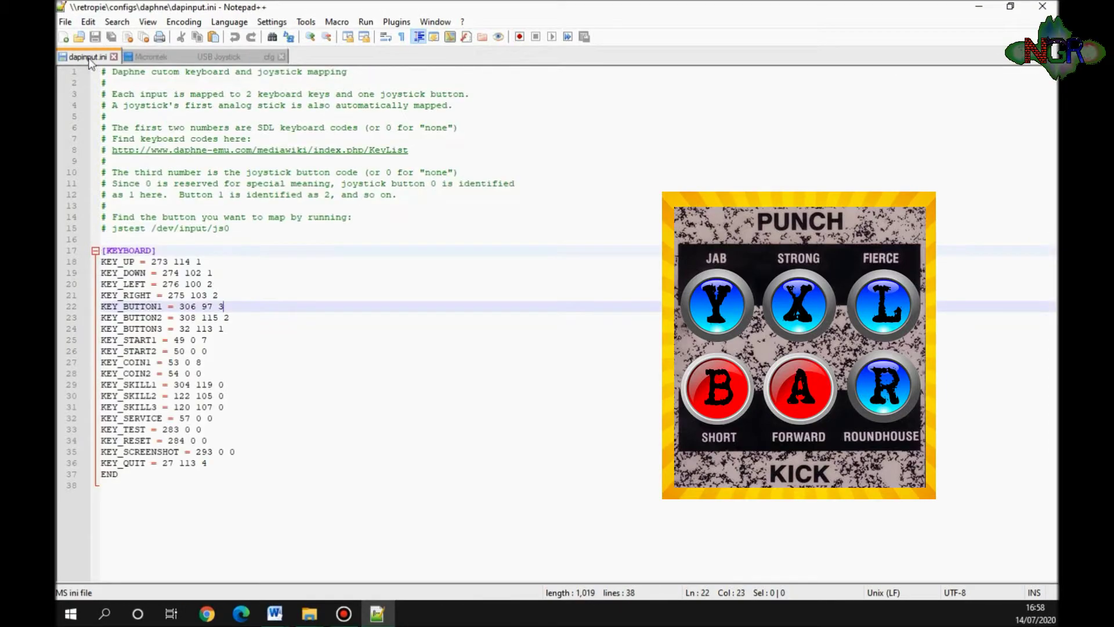
click(230, 317)
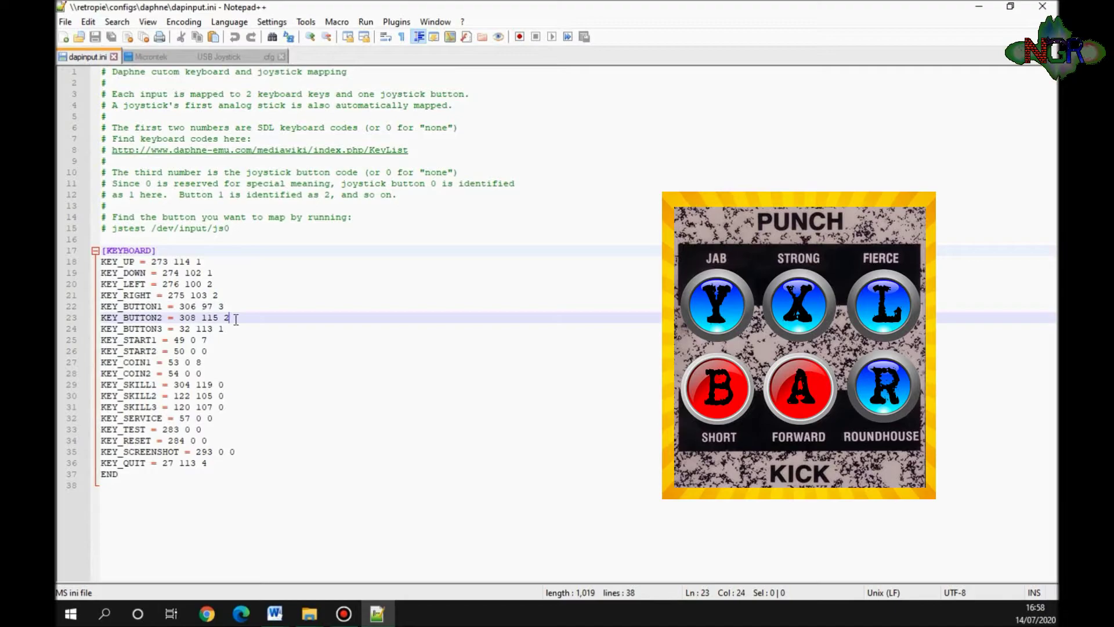
click(224, 329)
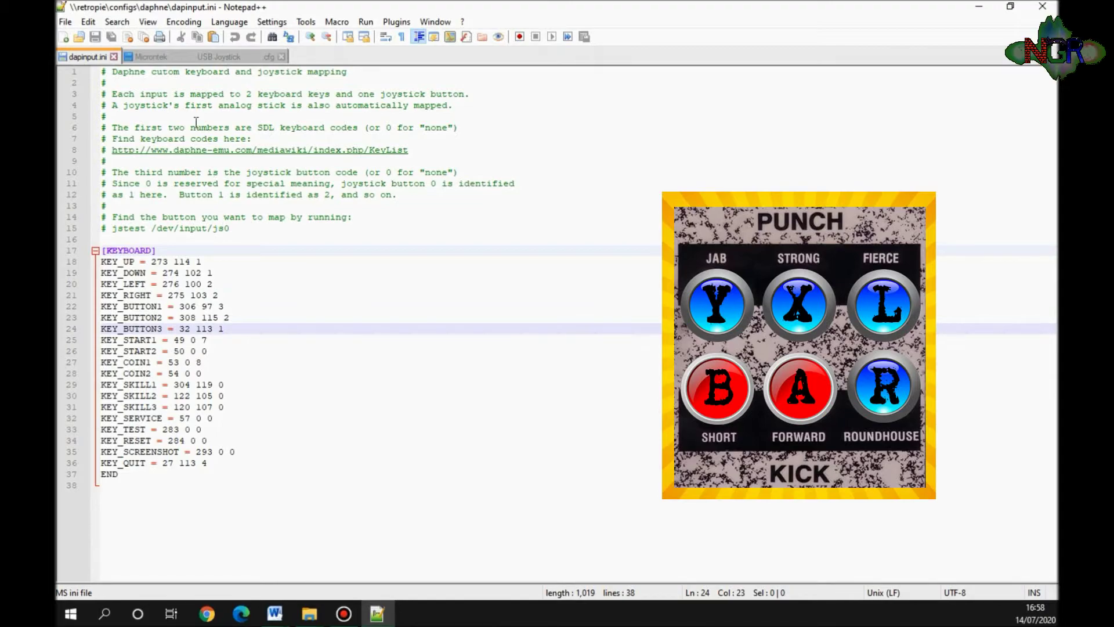
click(185, 58)
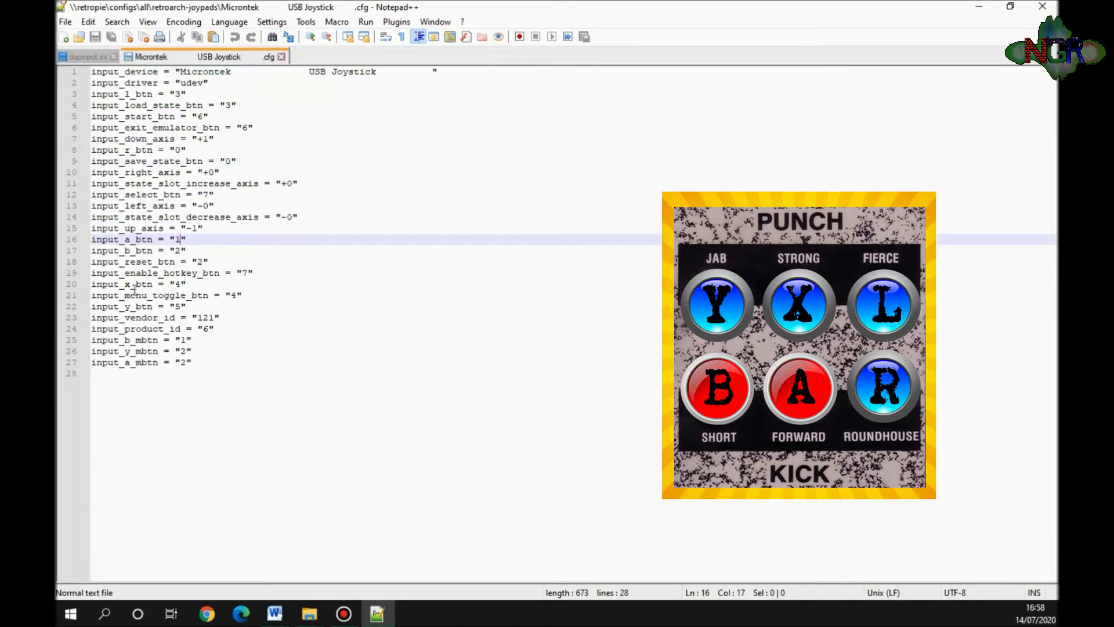
click(130, 149)
click(186, 148)
click(97, 58)
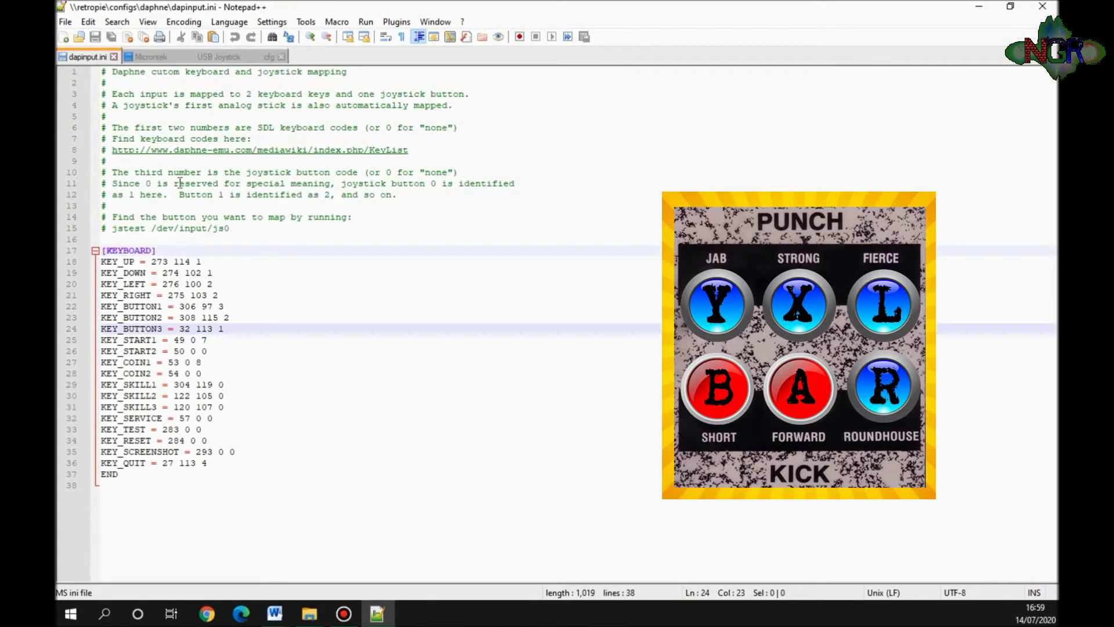
Step: Compare KEY_START1 in dapinput.ini with input_start_btn value 6 in the joystick config
click(207, 340)
click(201, 58)
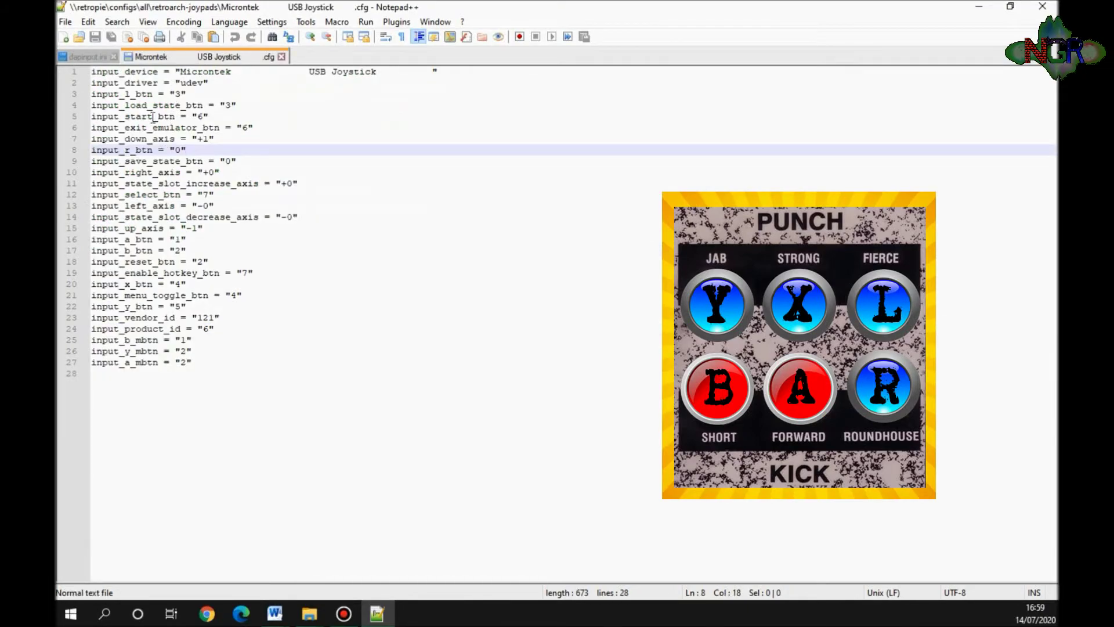
click(203, 117)
click(96, 57)
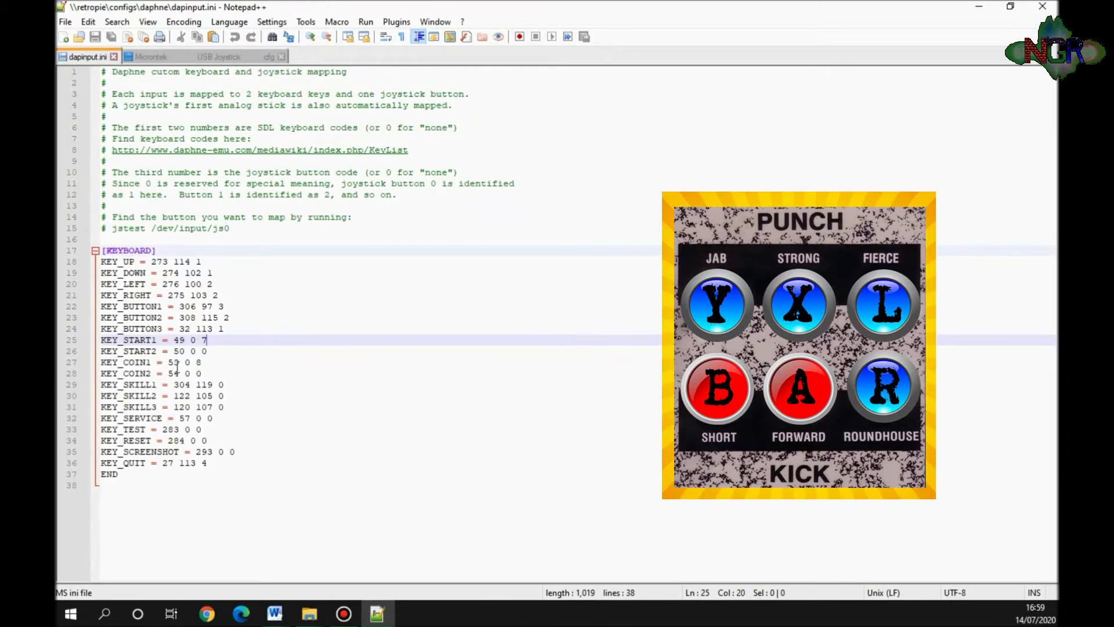
Step: Compare KEY_COIN1 in dapinput.ini with input_select_btn value 7 in the joystick config
click(198, 365)
click(214, 58)
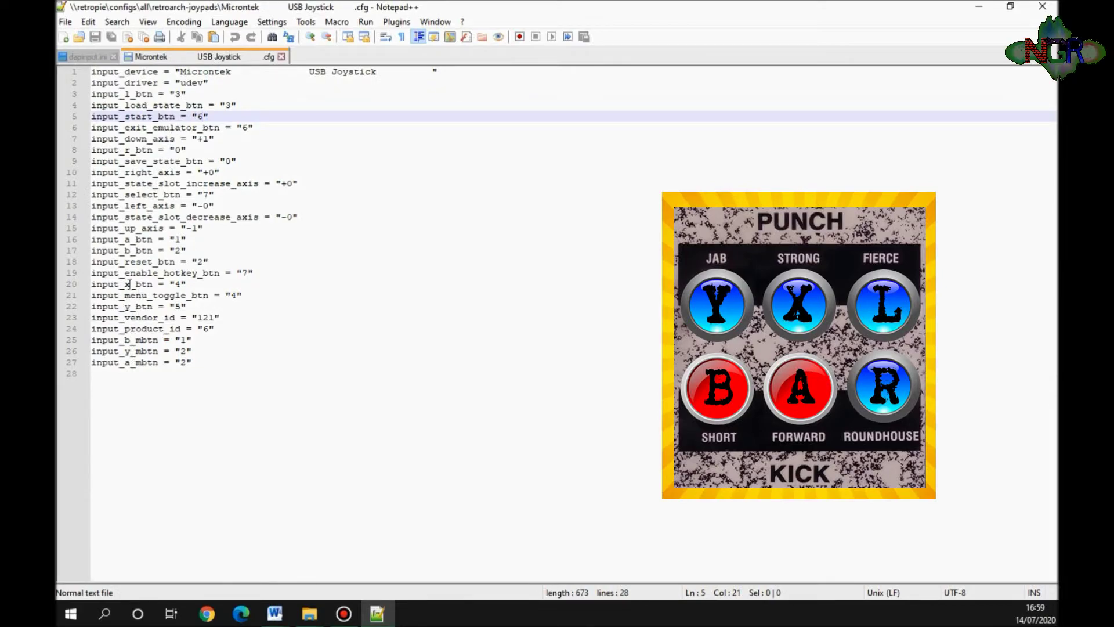
click(205, 195)
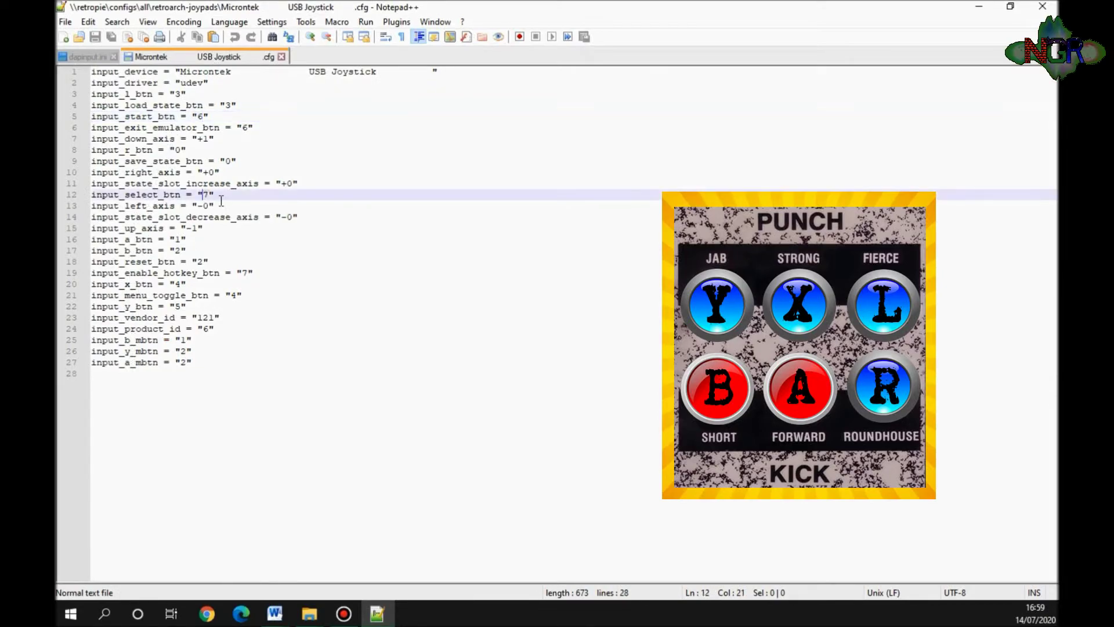
click(87, 57)
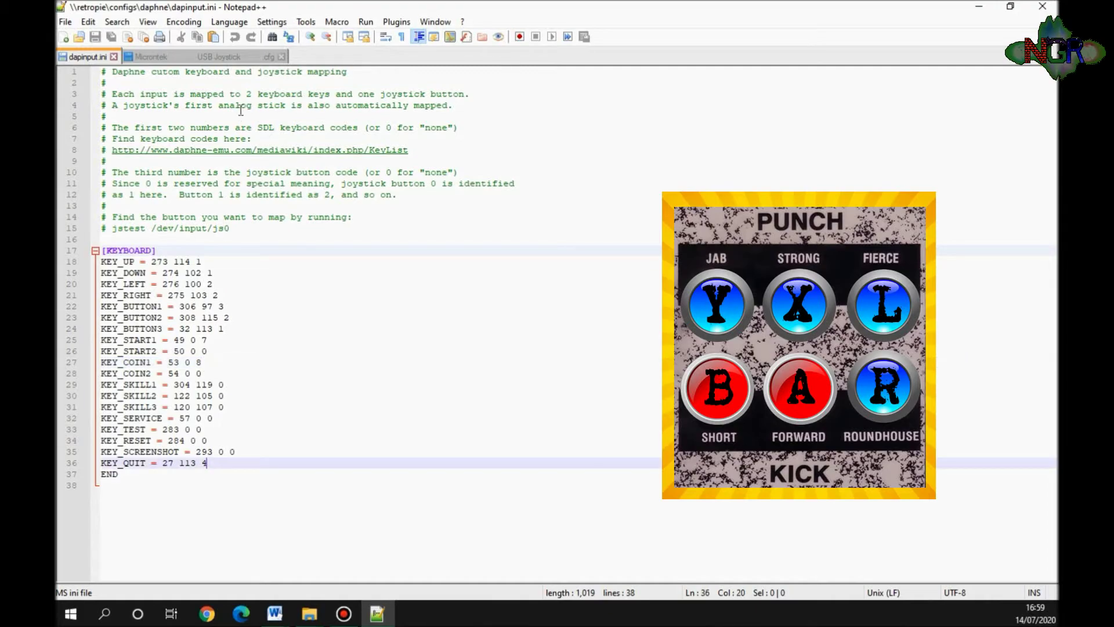
Step: Recheck the joystick config against dapinput.ini, then close the Microntek .cfg tab
click(214, 56)
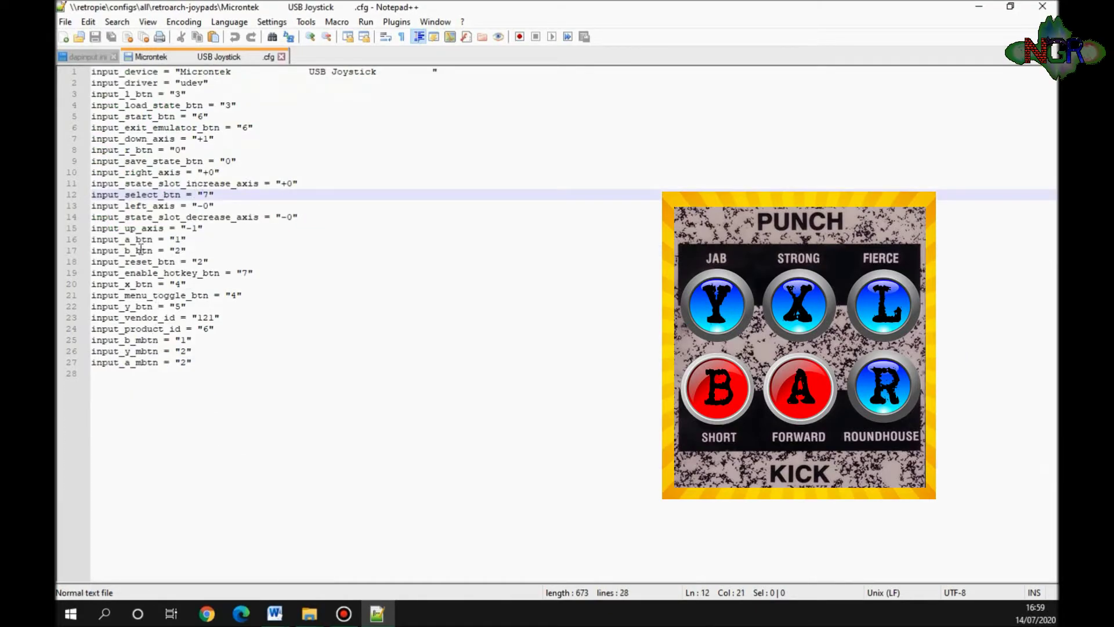
click(90, 57)
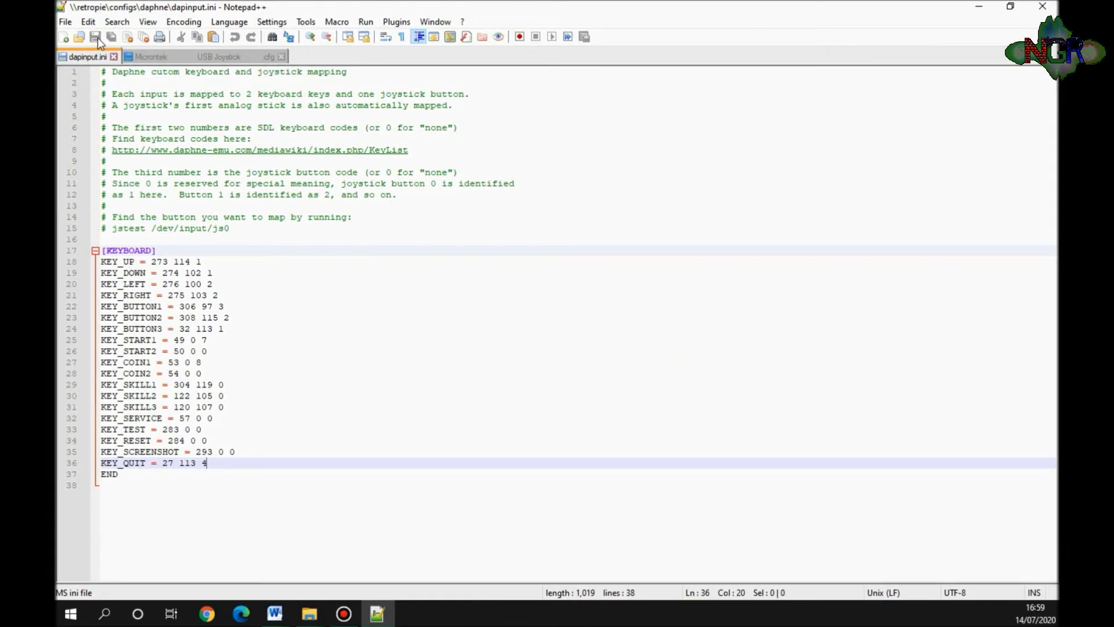
click(203, 56)
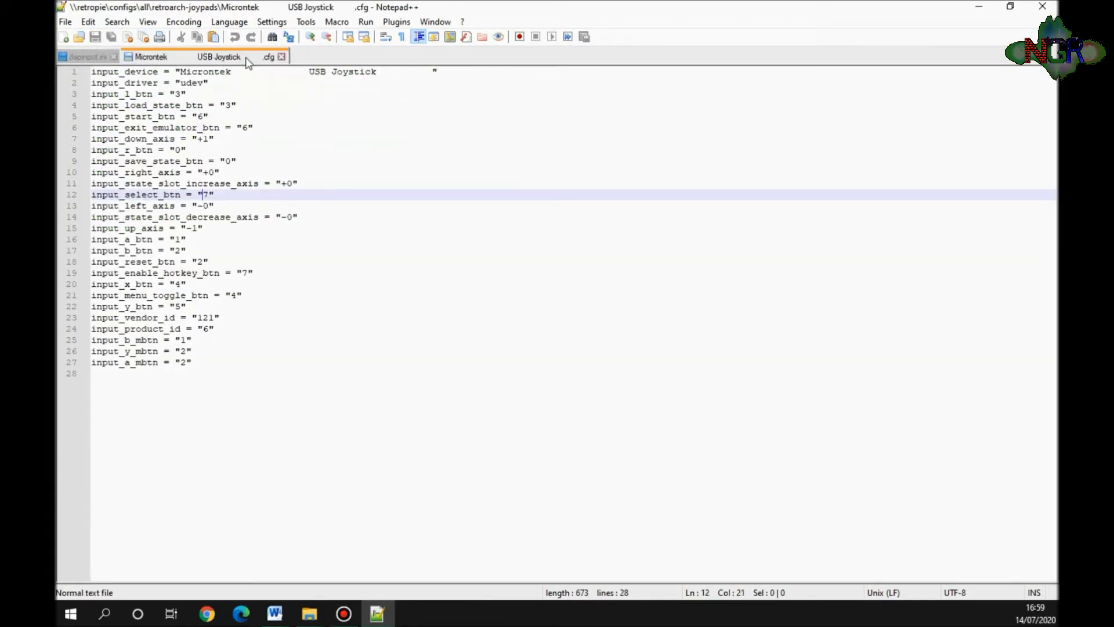
click(281, 56)
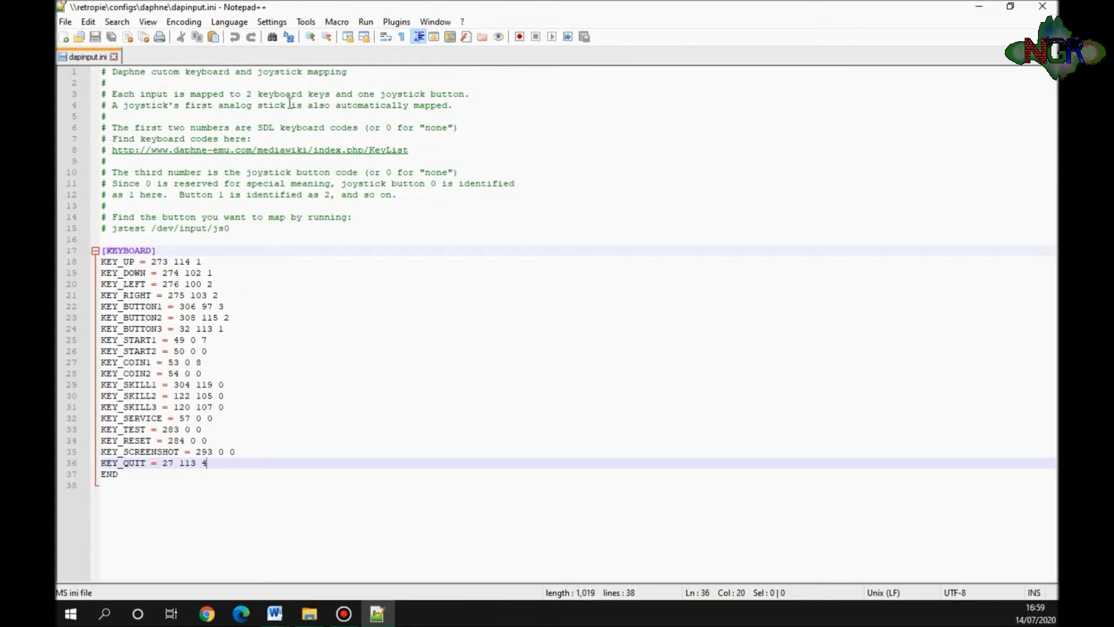
Step: Close Notepad++ and move the EmulationStation system carousel with the D-pad
click(1039, 9)
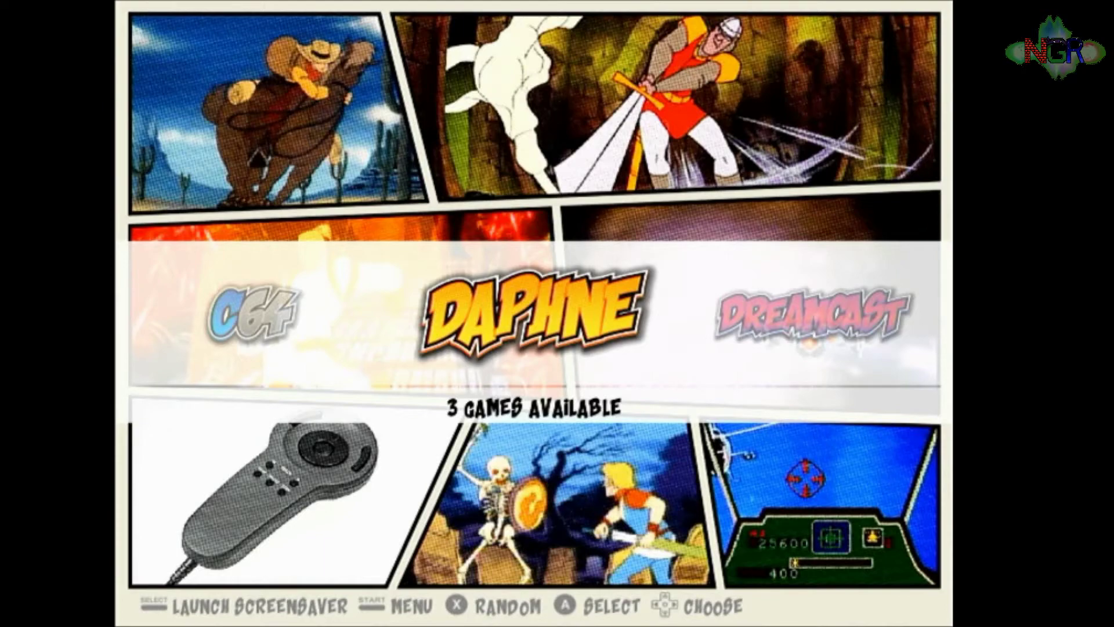
key(Left)
Step: Move the EmulationStation carousel back to Daphne to reach its Dragons Lair, Timewarp and Space Ace list
key(Right)
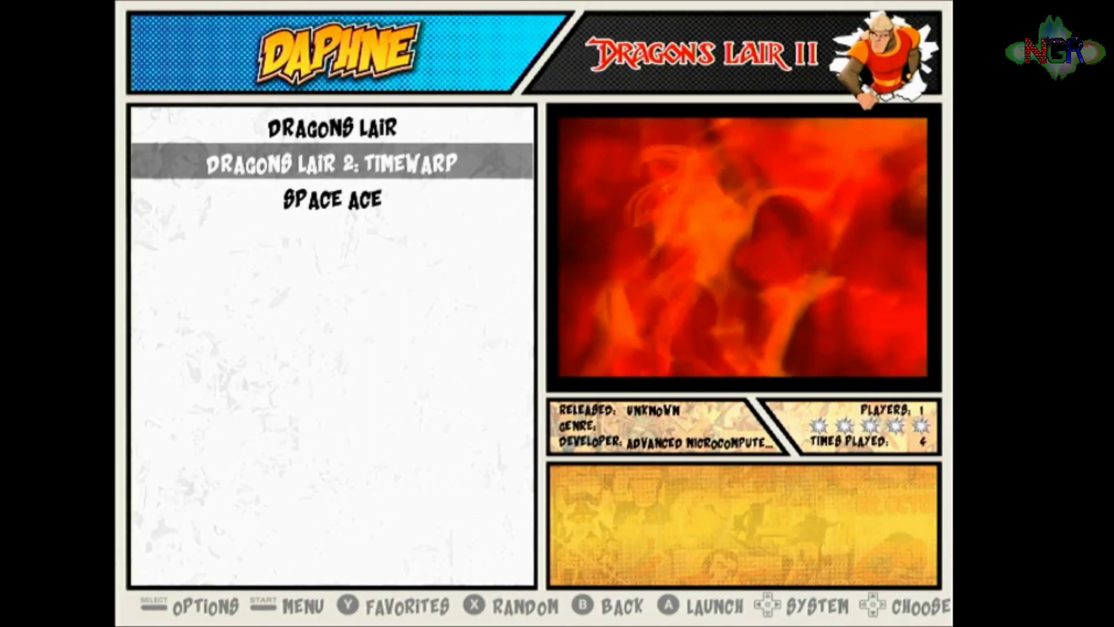
Step: Back out of the Daphne game list to the systems carousel, where Daphne shows 3 games
key(Escape)
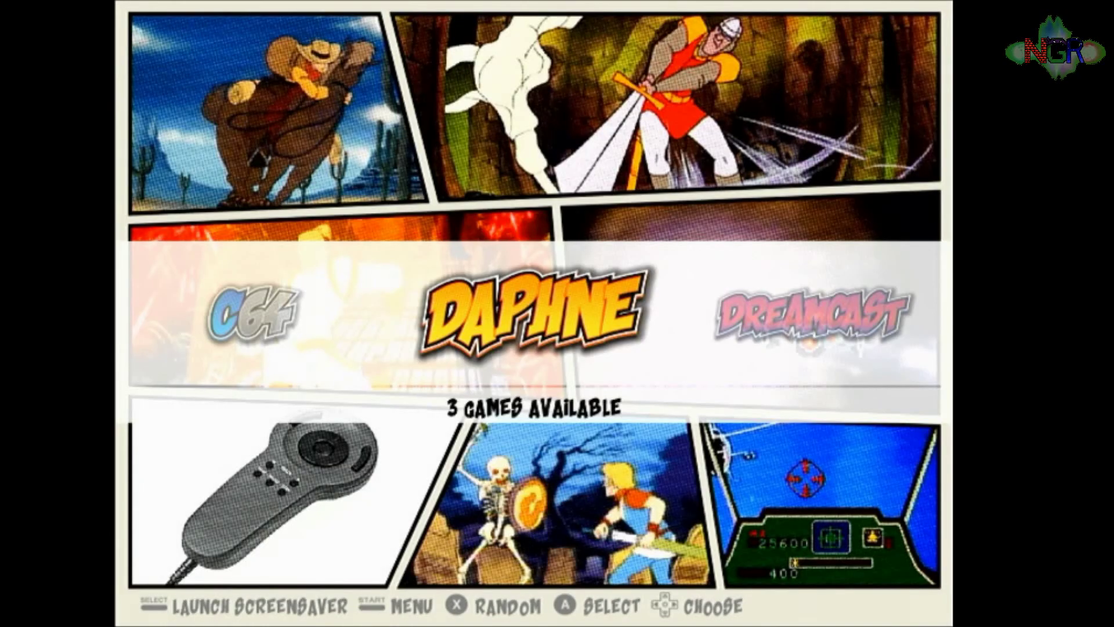